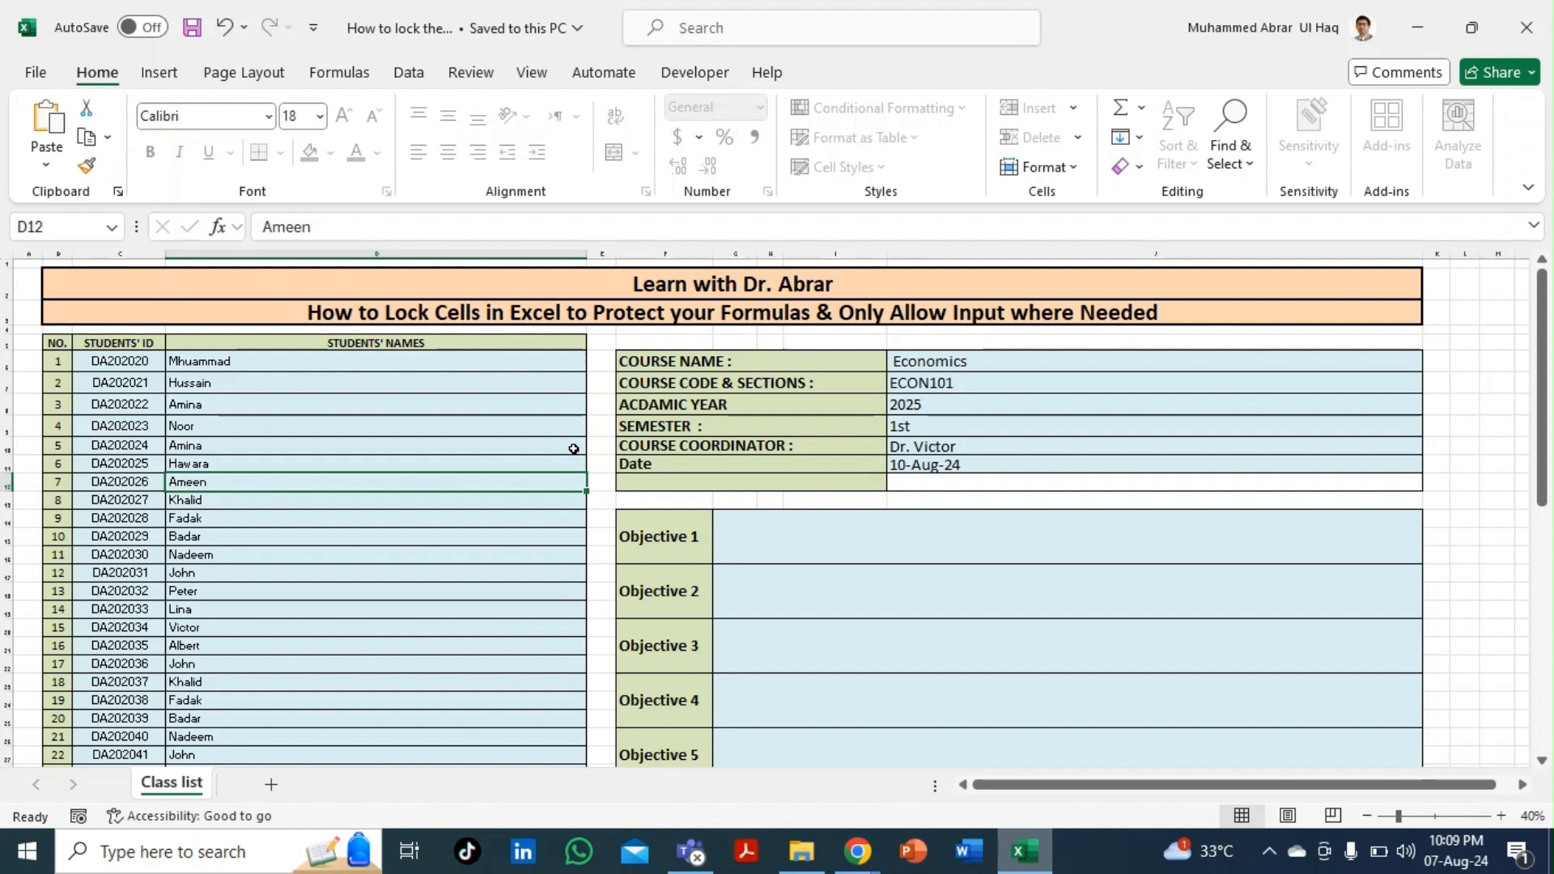
- Try editing the locked COURSE CODE & SECTIONS label and dismiss the protected-sheet warning
{"action": "left_click", "coordinate": [952, 361]}
{"action": "left_click", "coordinate": [782, 385]}
{"action": "double_click", "coordinate": [782, 385]}
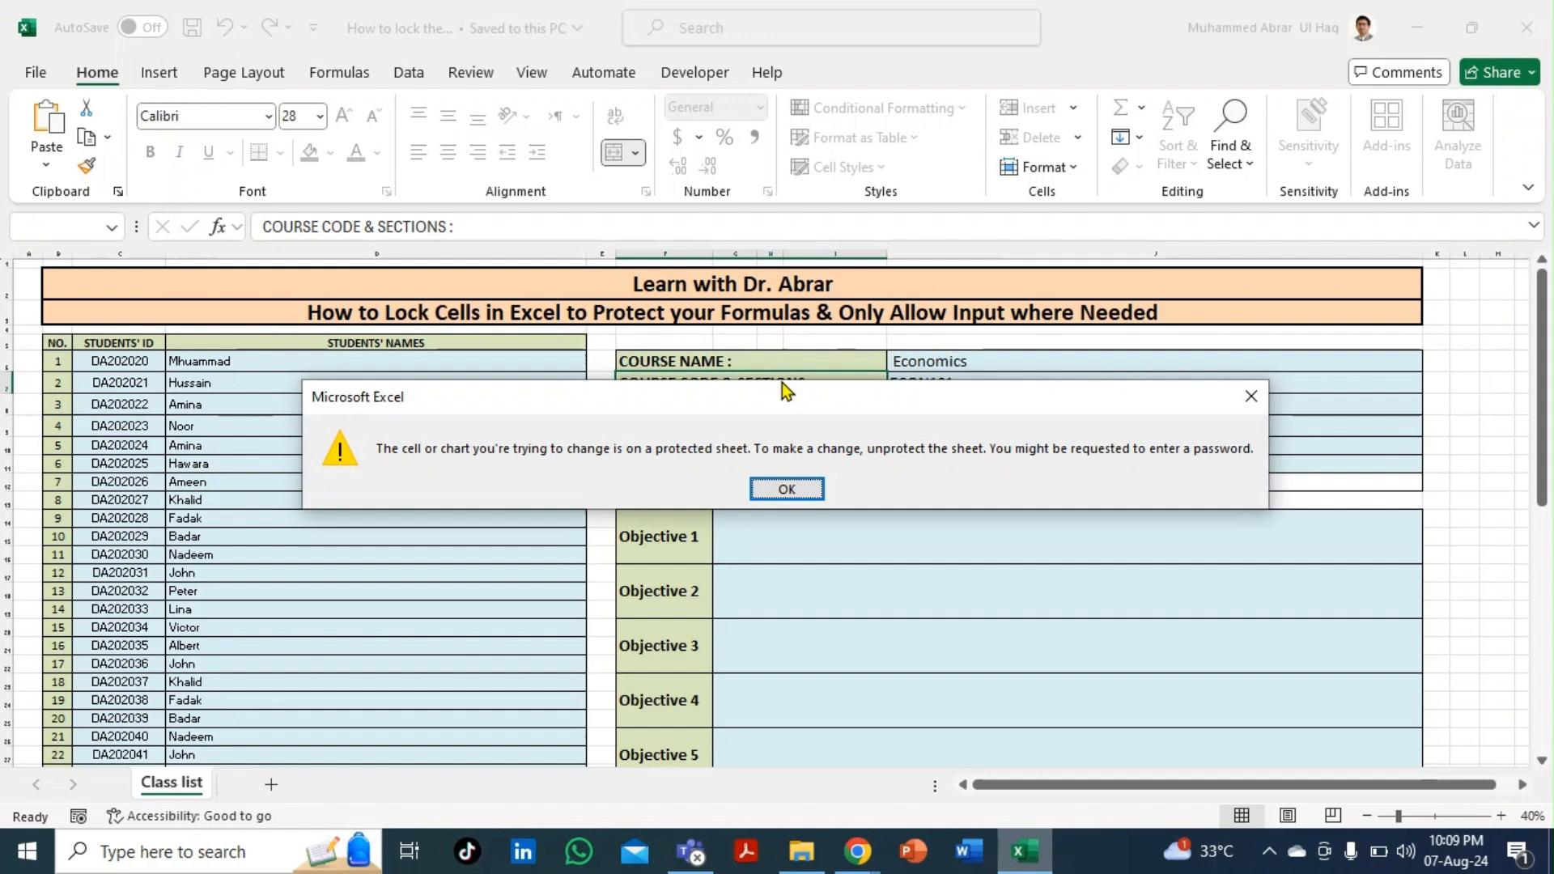
{"action": "left_click", "coordinate": [793, 486]}
- Select student names, then the student ID list from DA202020 downward
{"action": "left_click", "coordinate": [408, 450]}
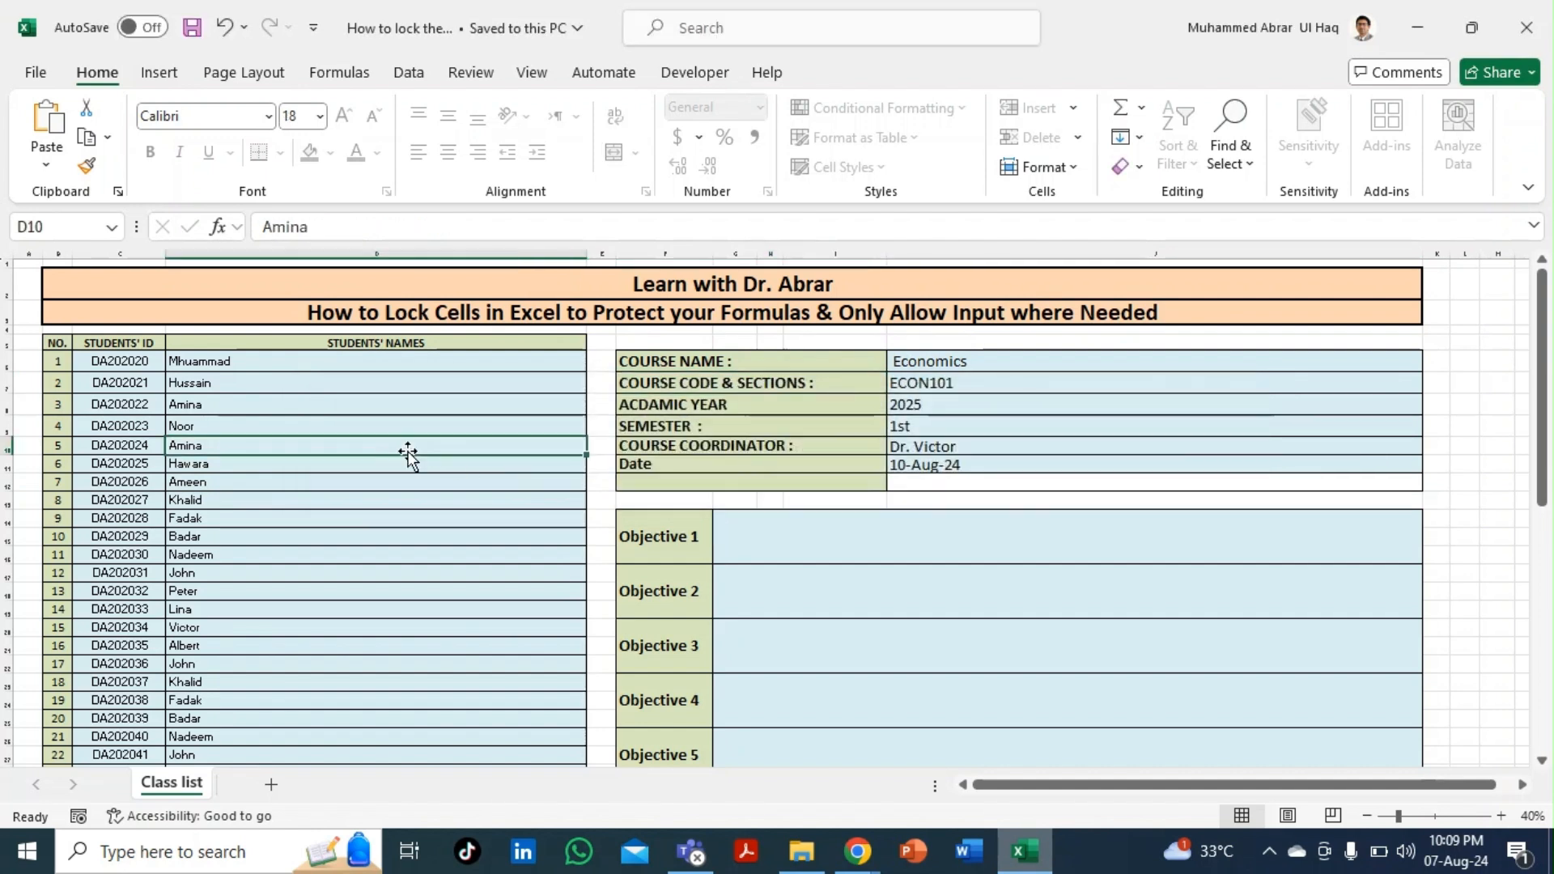
{"action": "left_click", "coordinate": [308, 486]}
{"action": "scroll", "coordinate": [265, 515], "scroll_direction": "down", "scroll_amount": 3}
{"action": "scroll", "coordinate": [265, 515], "scroll_direction": "up", "scroll_amount": 3}
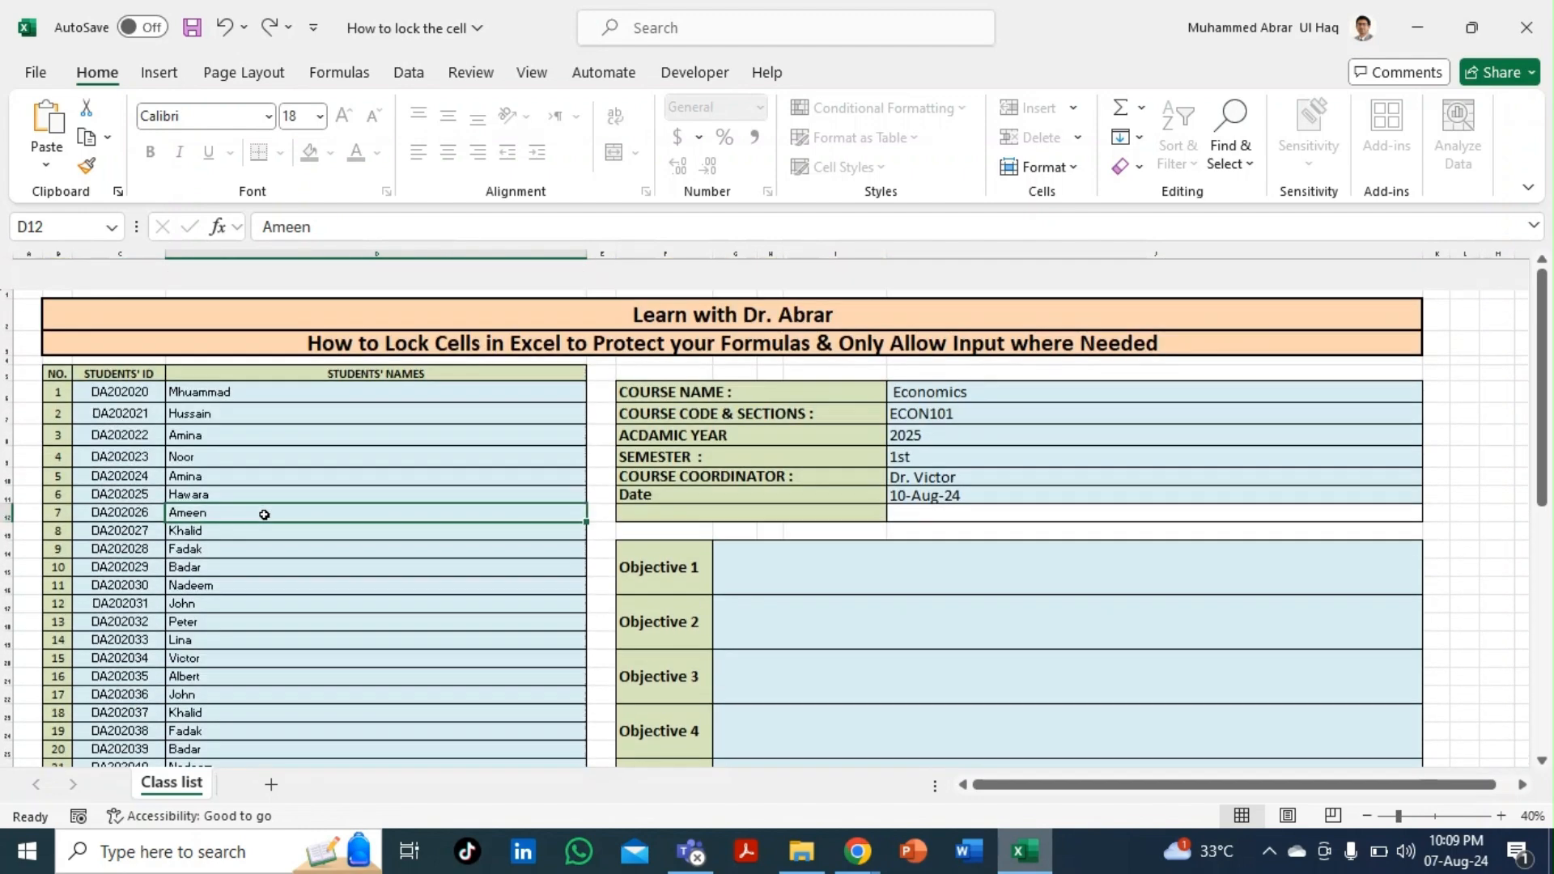
{"action": "scroll", "coordinate": [264, 515], "scroll_direction": "down", "scroll_amount": 1}
{"action": "scroll", "coordinate": [264, 514], "scroll_direction": "up", "scroll_amount": 1}
{"action": "scroll", "coordinate": [265, 515], "scroll_direction": "down", "scroll_amount": 1}
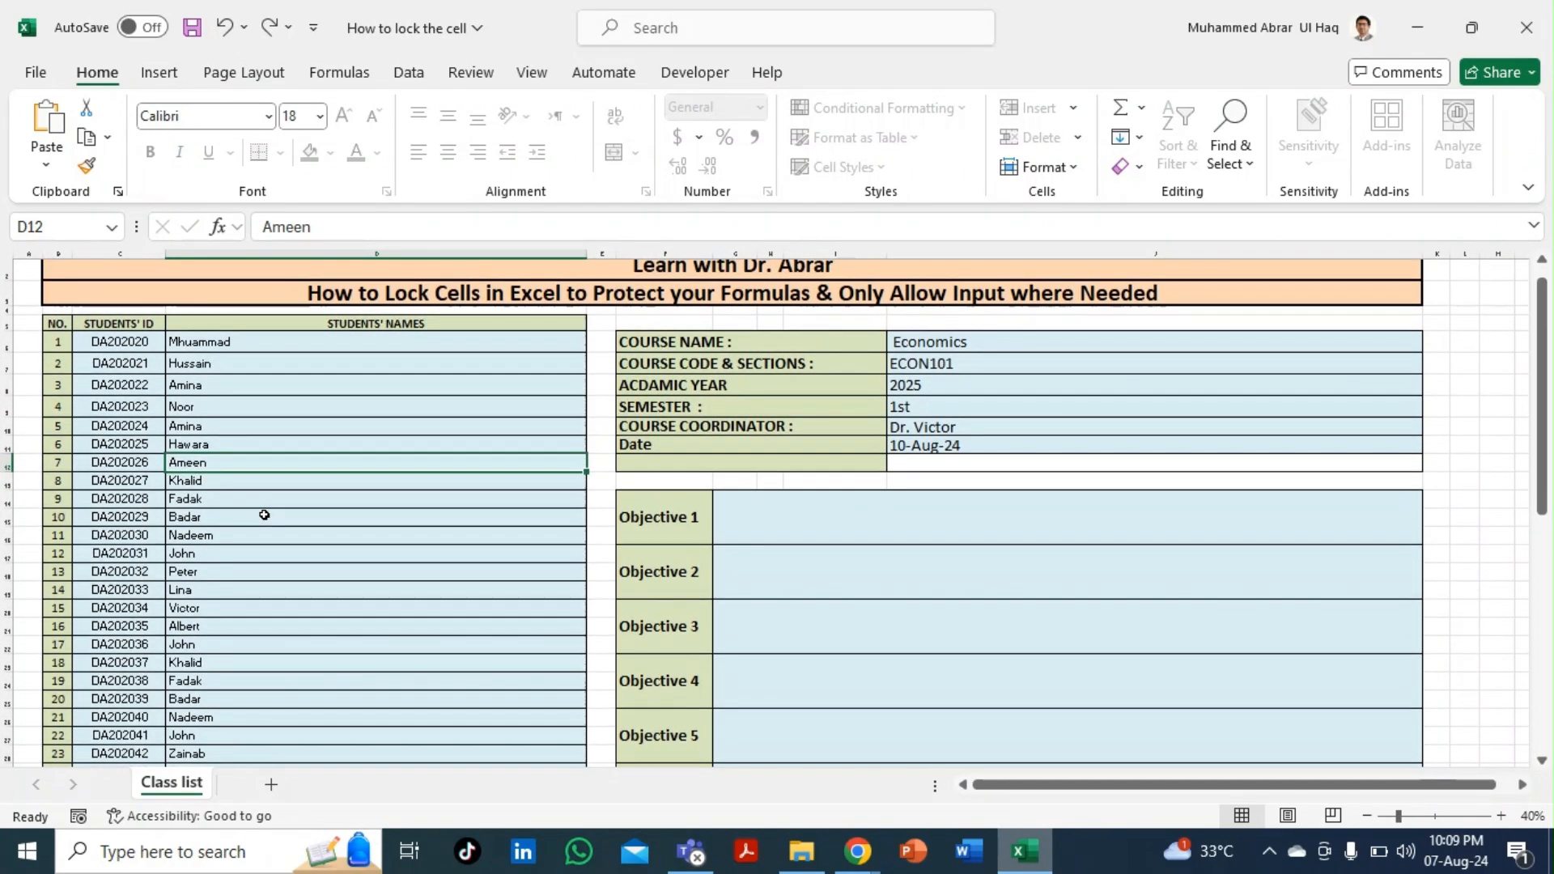
{"action": "scroll", "coordinate": [264, 515], "scroll_direction": "up", "scroll_amount": 2}
{"action": "scroll", "coordinate": [265, 515], "scroll_direction": "down", "scroll_amount": 1}
{"action": "left_click", "coordinate": [109, 360]}
{"action": "key", "text": "ctrl+shift+Down"}
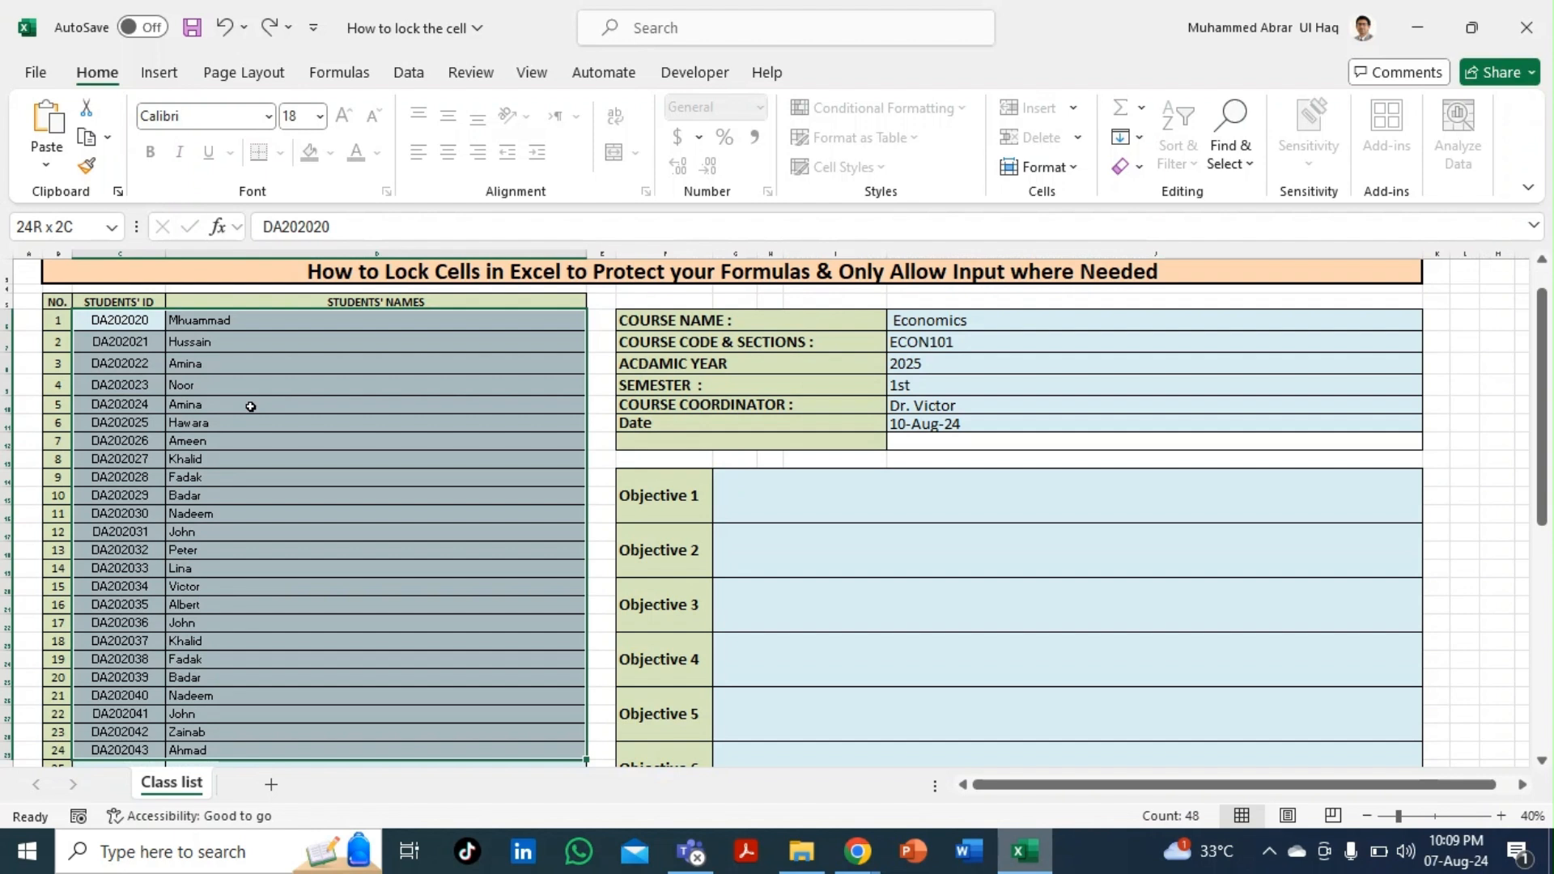
- Try editing the locked COURSE NAME label and dismiss the protected-sheet warning
{"action": "left_click", "coordinate": [819, 362]}
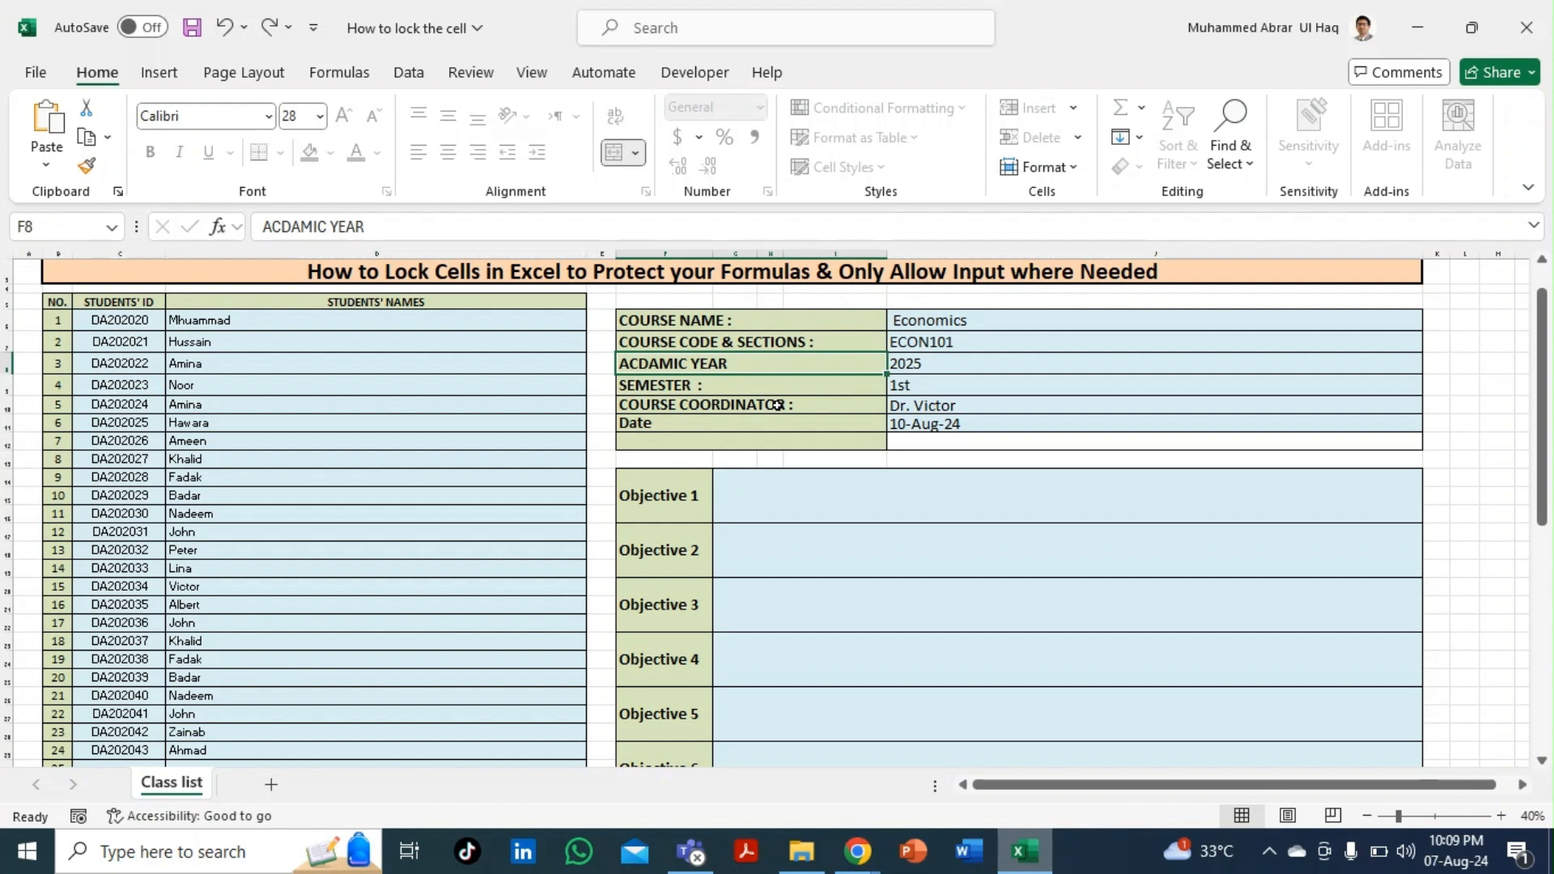
{"action": "left_click", "coordinate": [707, 327]}
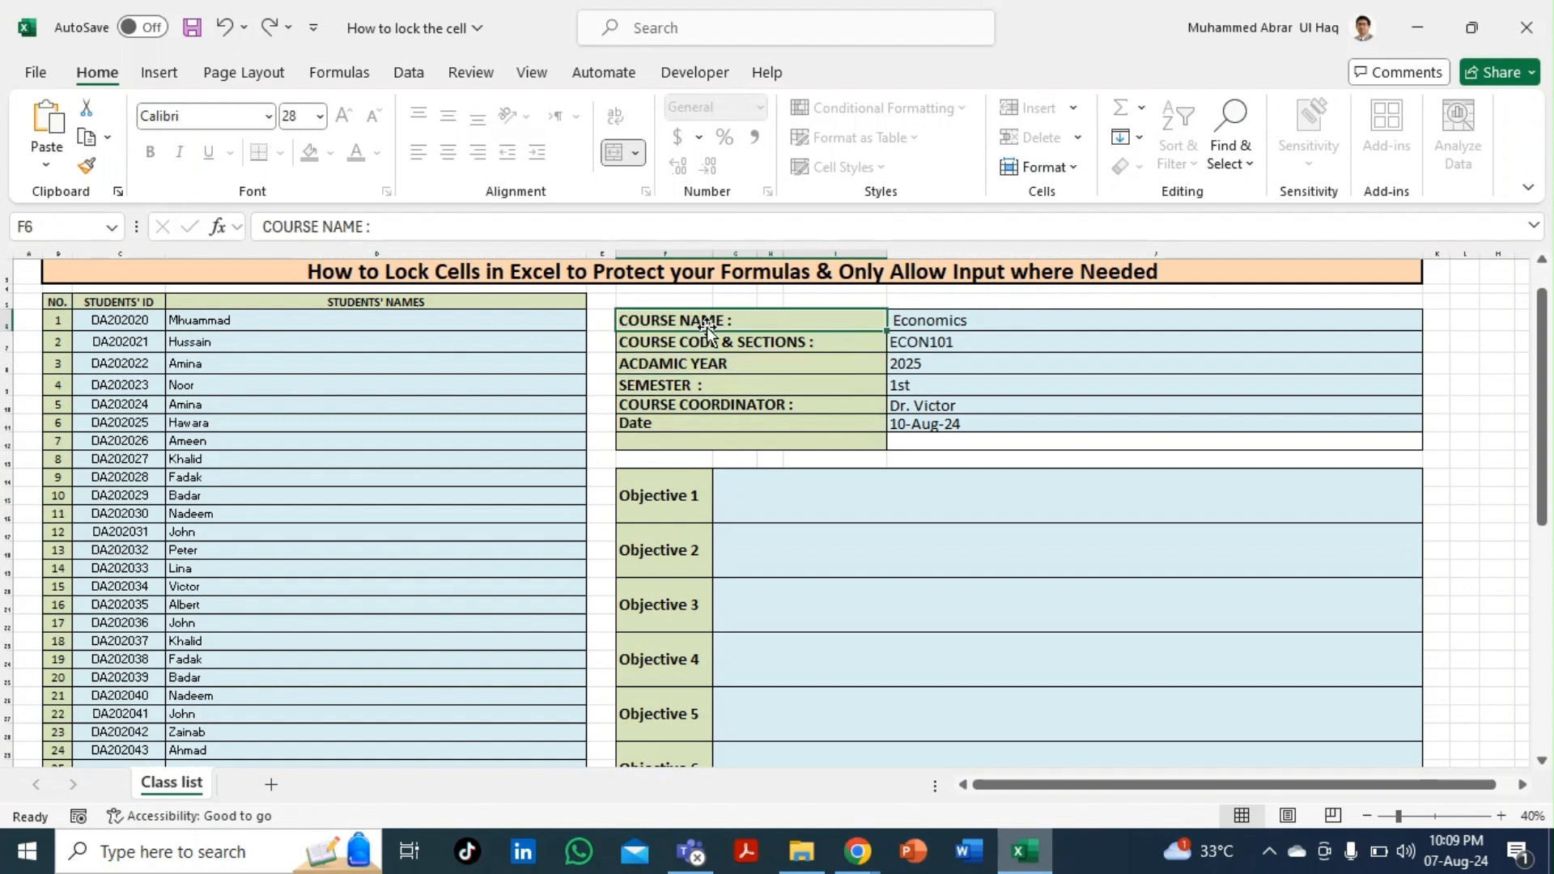
{"action": "double_click", "coordinate": [706, 327]}
{"action": "left_click", "coordinate": [790, 487]}
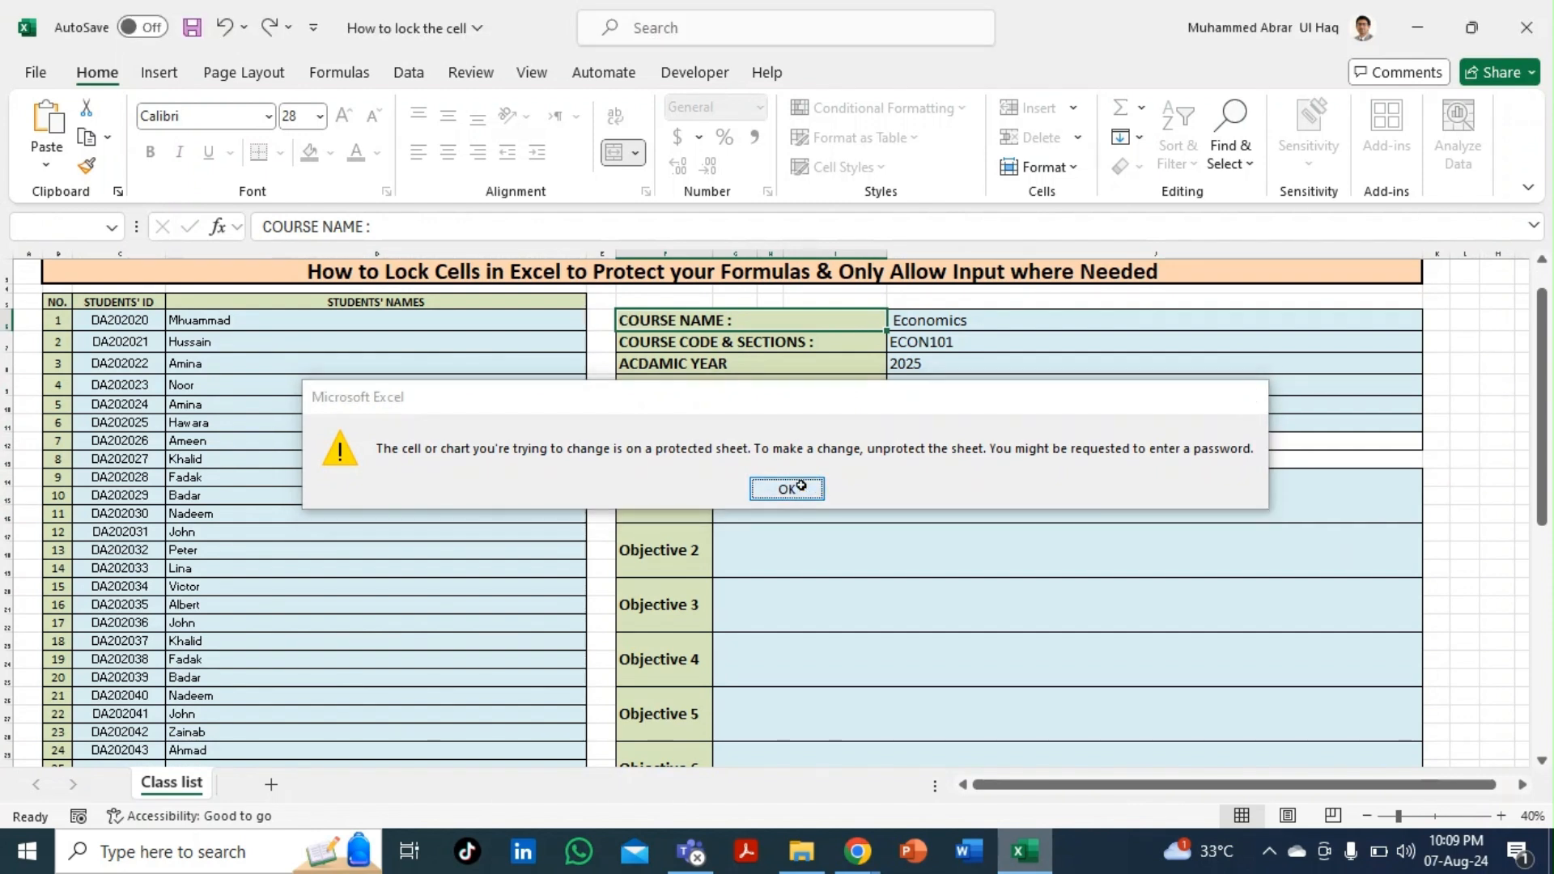
- Clear the Economics course value, then undo to restore it
{"action": "left_click", "coordinate": [954, 327]}
{"action": "key", "text": "Delete"}
{"action": "key", "text": "ctrl+z"}
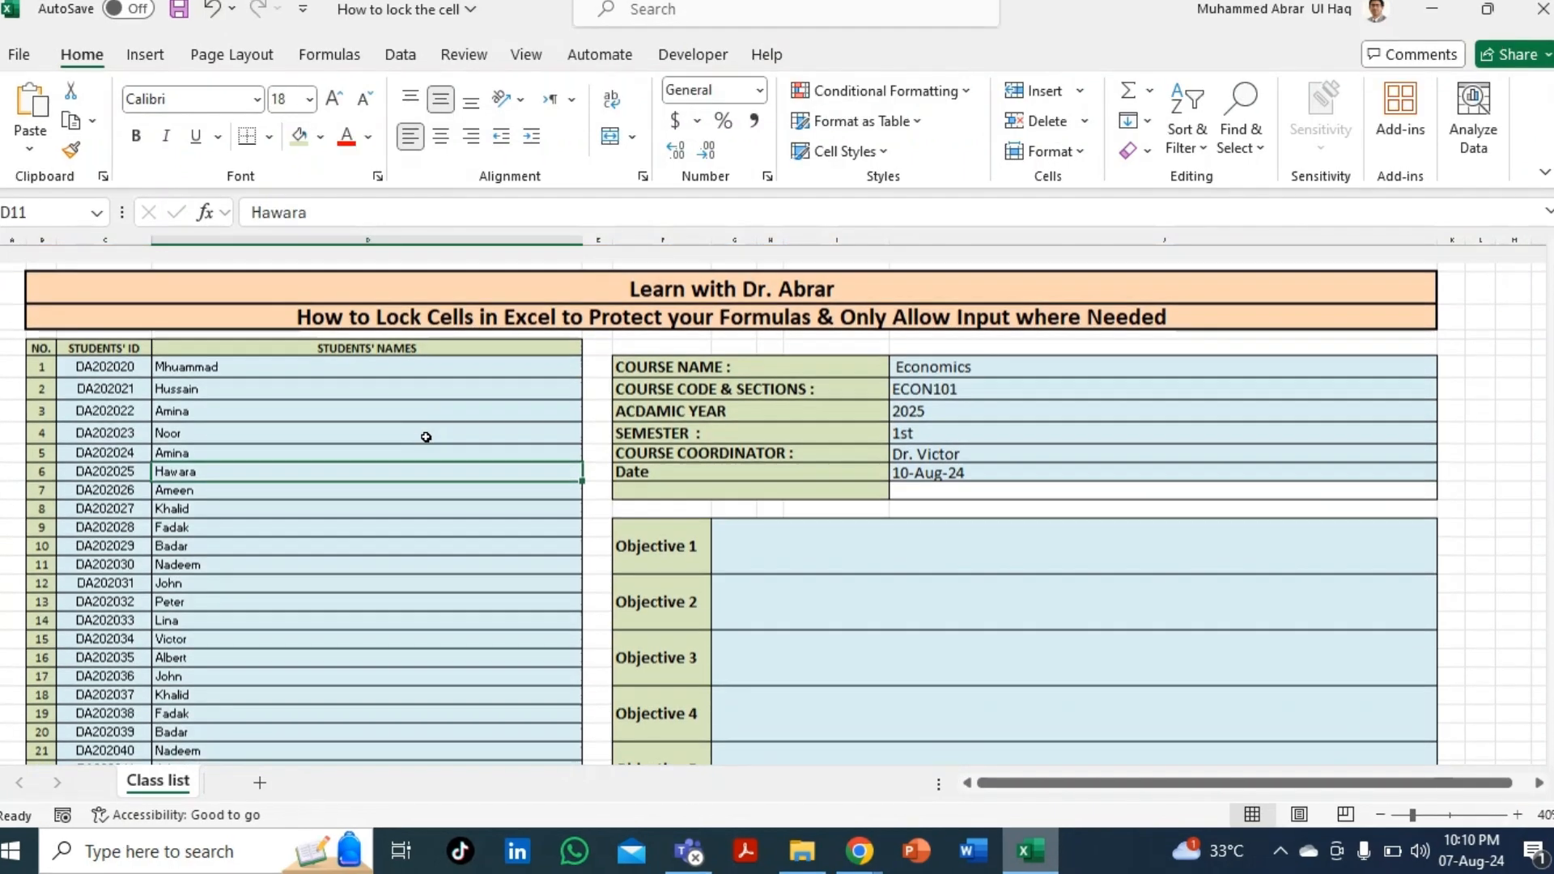
- Select the first three course labels while browsing the student list
{"action": "scroll", "coordinate": [394, 466], "scroll_direction": "down", "scroll_amount": 1}
{"action": "left_click", "coordinate": [393, 468]}
{"action": "scroll", "coordinate": [386, 458], "scroll_direction": "down", "scroll_amount": 1}
{"action": "scroll", "coordinate": [387, 456], "scroll_direction": "up", "scroll_amount": 2}
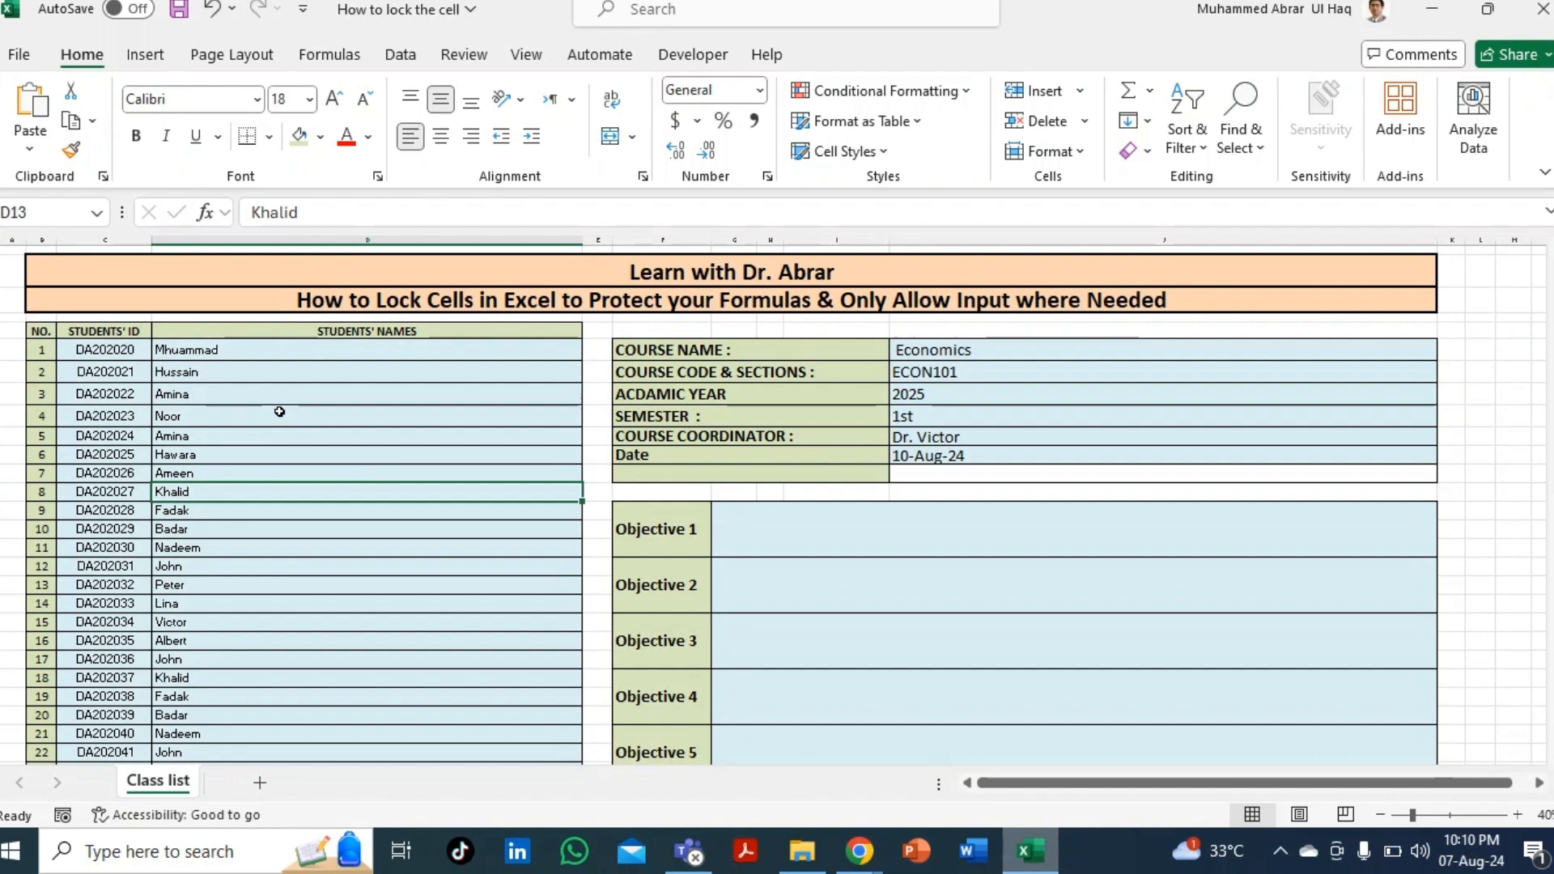
{"action": "left_click_drag", "start_coordinate": [672, 350], "coordinate": [694, 394]}
{"action": "left_click", "coordinate": [472, 420]}
- Clear and undo the ACDAMIC YEAR and COURSE CODE & SECTIONS labels to test editing
{"action": "left_click", "coordinate": [695, 394]}
{"action": "key", "text": "Delete"}
{"action": "key", "text": "ctrl+z"}
{"action": "key", "text": "Up"}
{"action": "key", "text": "Delete"}
{"action": "key", "text": "ctrl+z"}
{"action": "key", "text": "Down"}
{"action": "key", "text": "Down"}
{"action": "key", "text": "Down"}
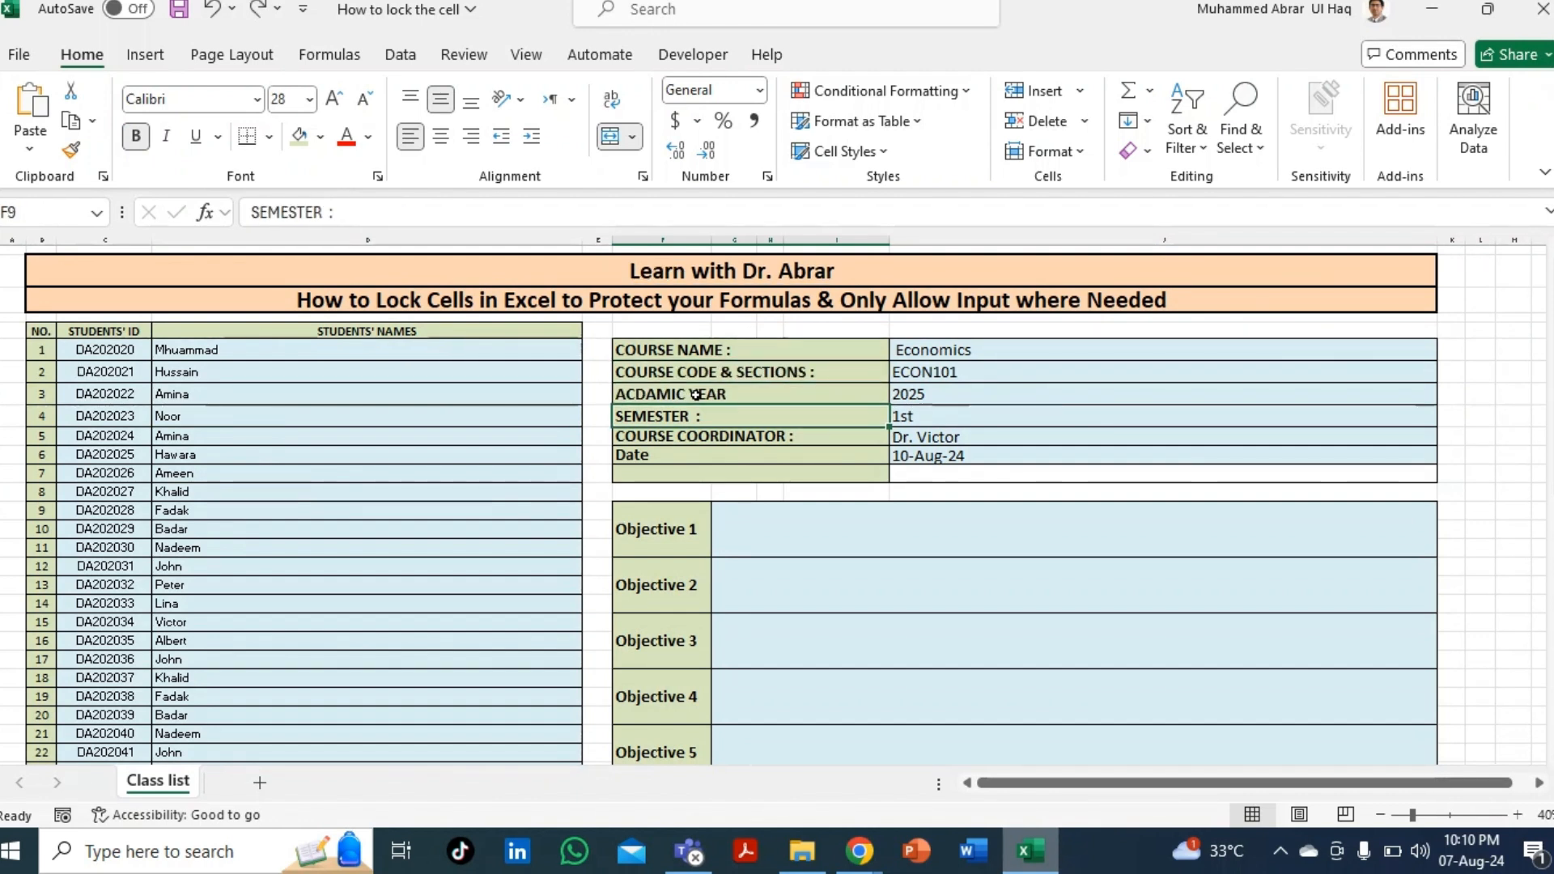
{"action": "key", "text": "Up"}
- Select the six course labels from COURSE NAME down to Date
{"action": "left_click_drag", "start_coordinate": [682, 348], "coordinate": [694, 470]}
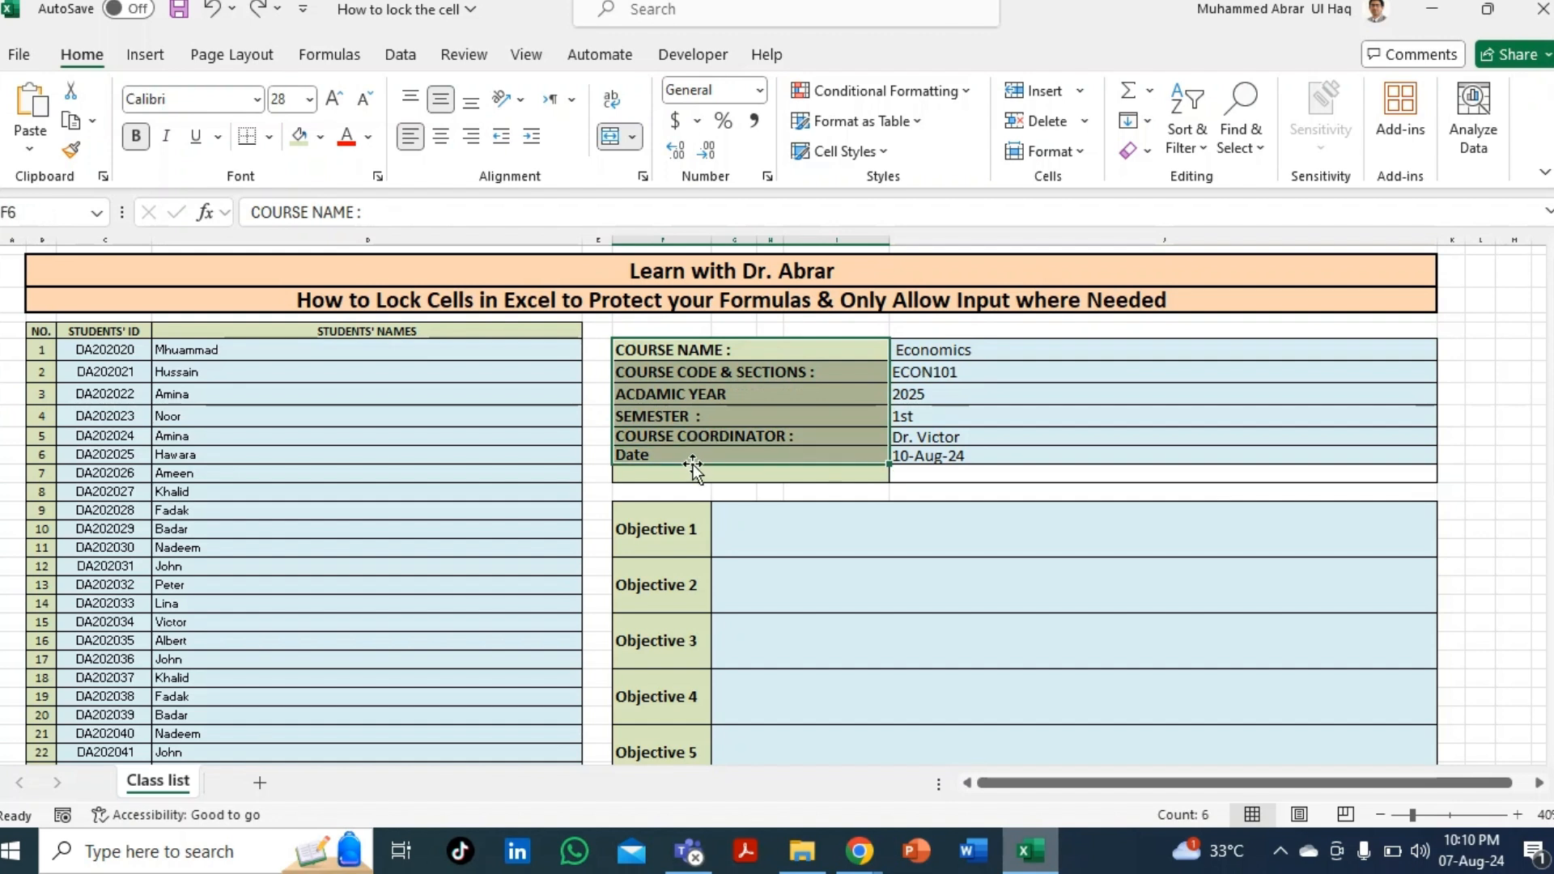
{"action": "left_click", "coordinate": [697, 372]}
{"action": "left_click_drag", "start_coordinate": [692, 350], "coordinate": [693, 455]}
- Keep Locked checked on the Protection settings for the six course labels
{"action": "key", "text": "ctrl+1"}
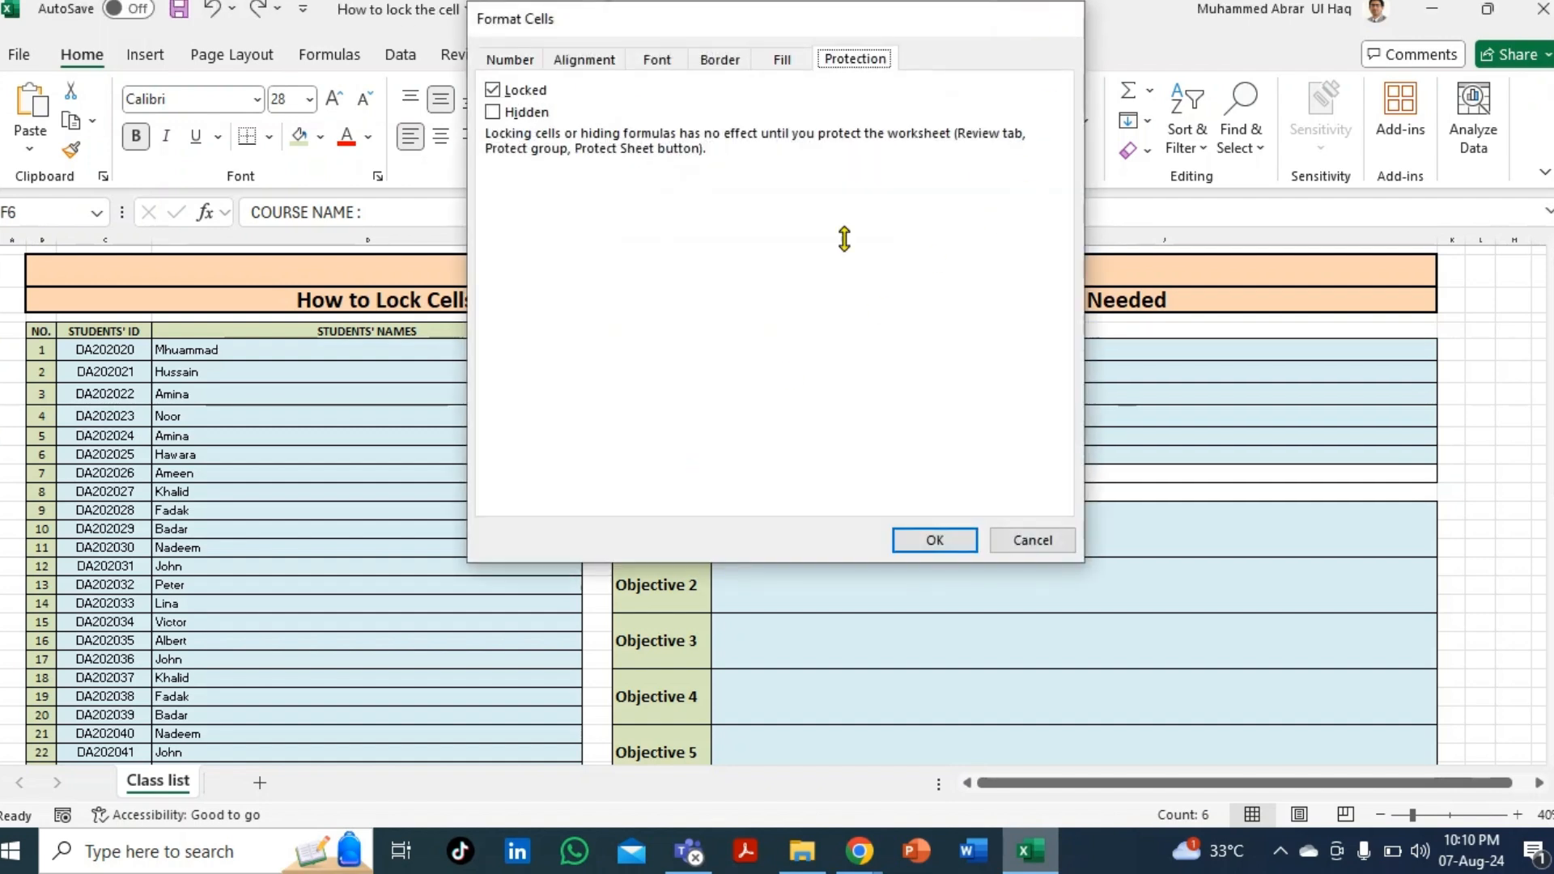
{"action": "key", "text": "Return"}
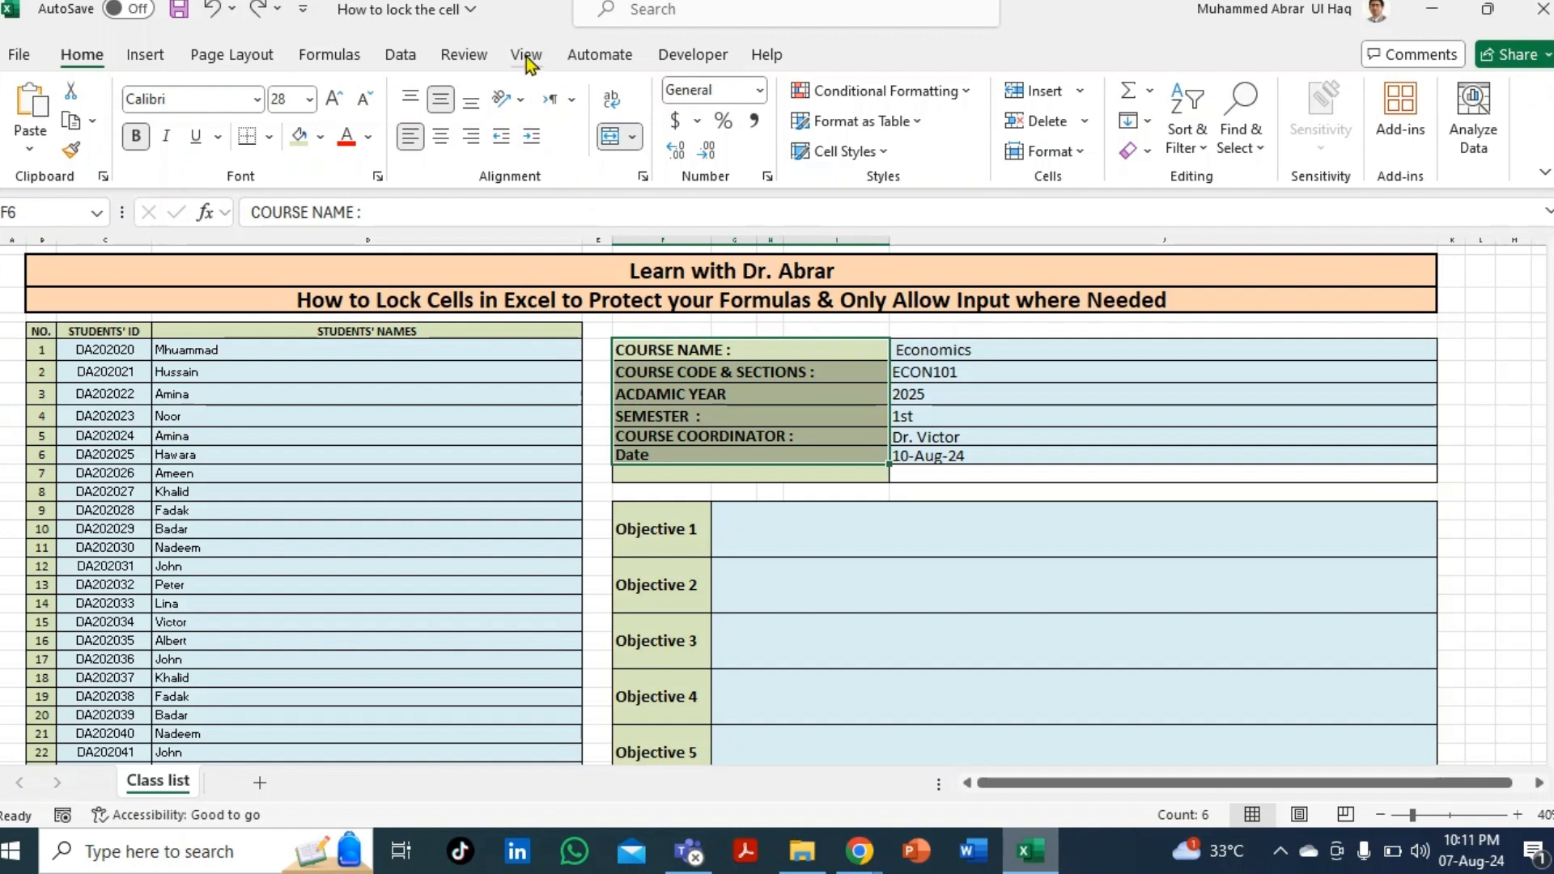
{"action": "left_click", "coordinate": [767, 177]}
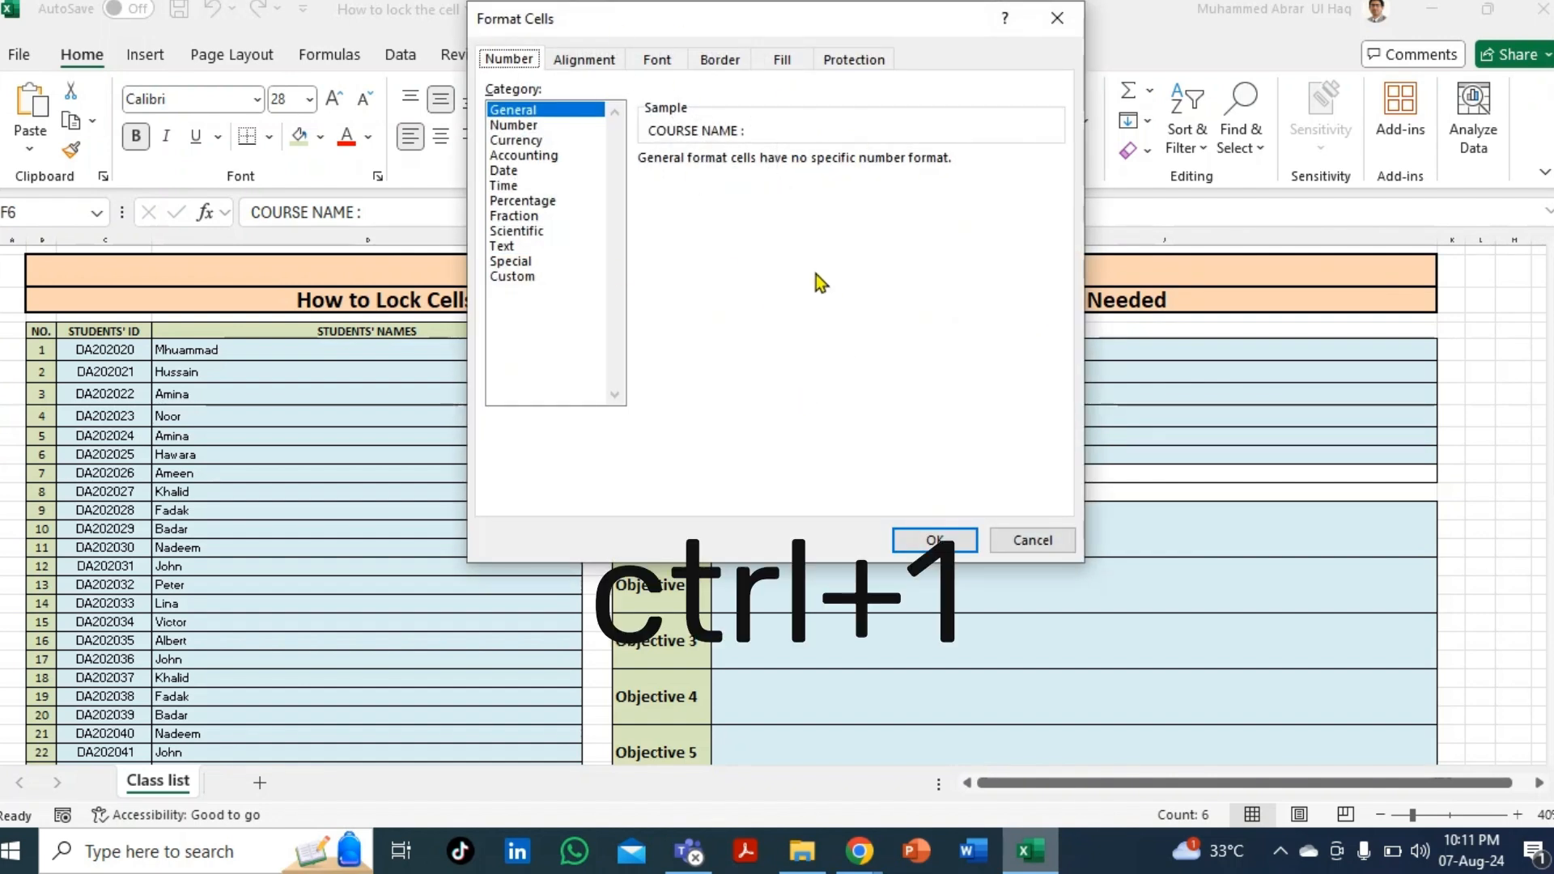
{"action": "left_click", "coordinate": [855, 60]}
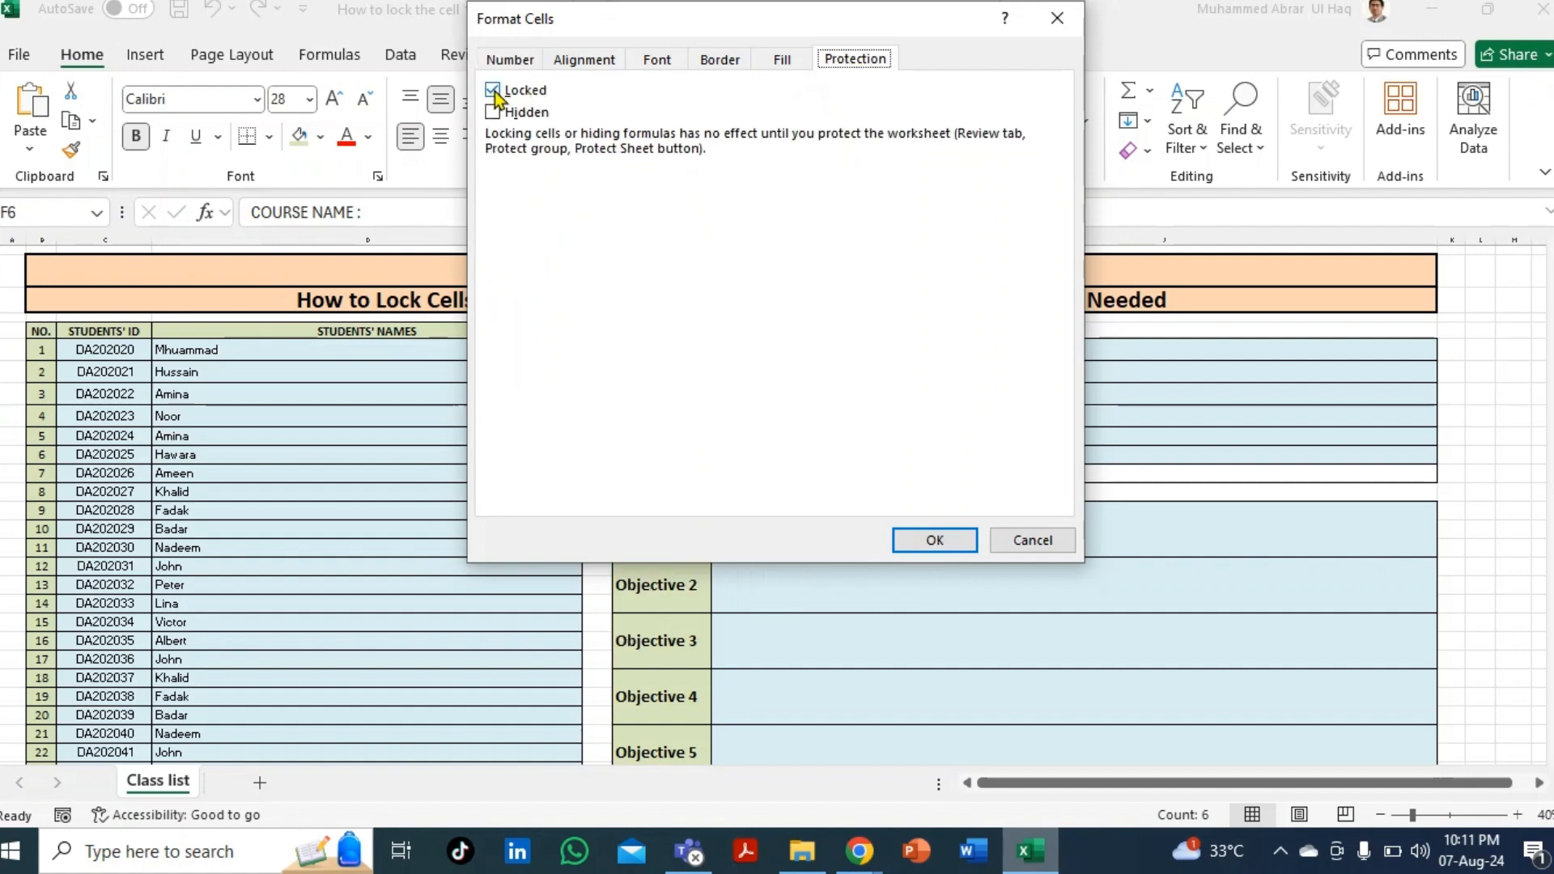
{"action": "left_click", "coordinate": [931, 542]}
- Clear Locked for the course values J6:J11, Economics through 10-Aug-24
{"action": "left_click_drag", "start_coordinate": [942, 353], "coordinate": [949, 463]}
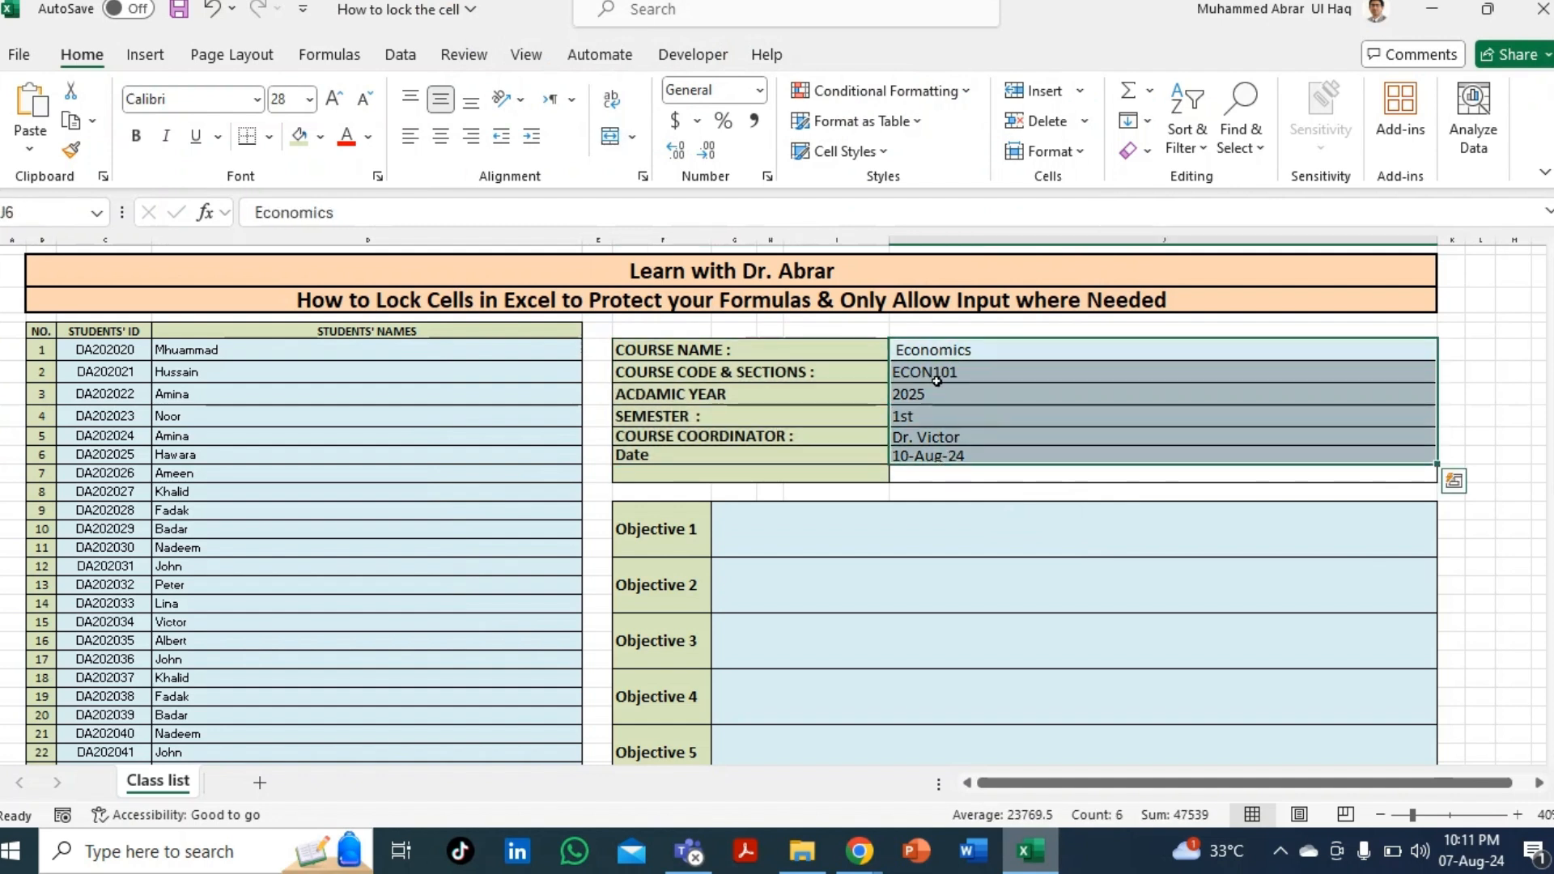
{"action": "key", "text": "ctrl+1"}
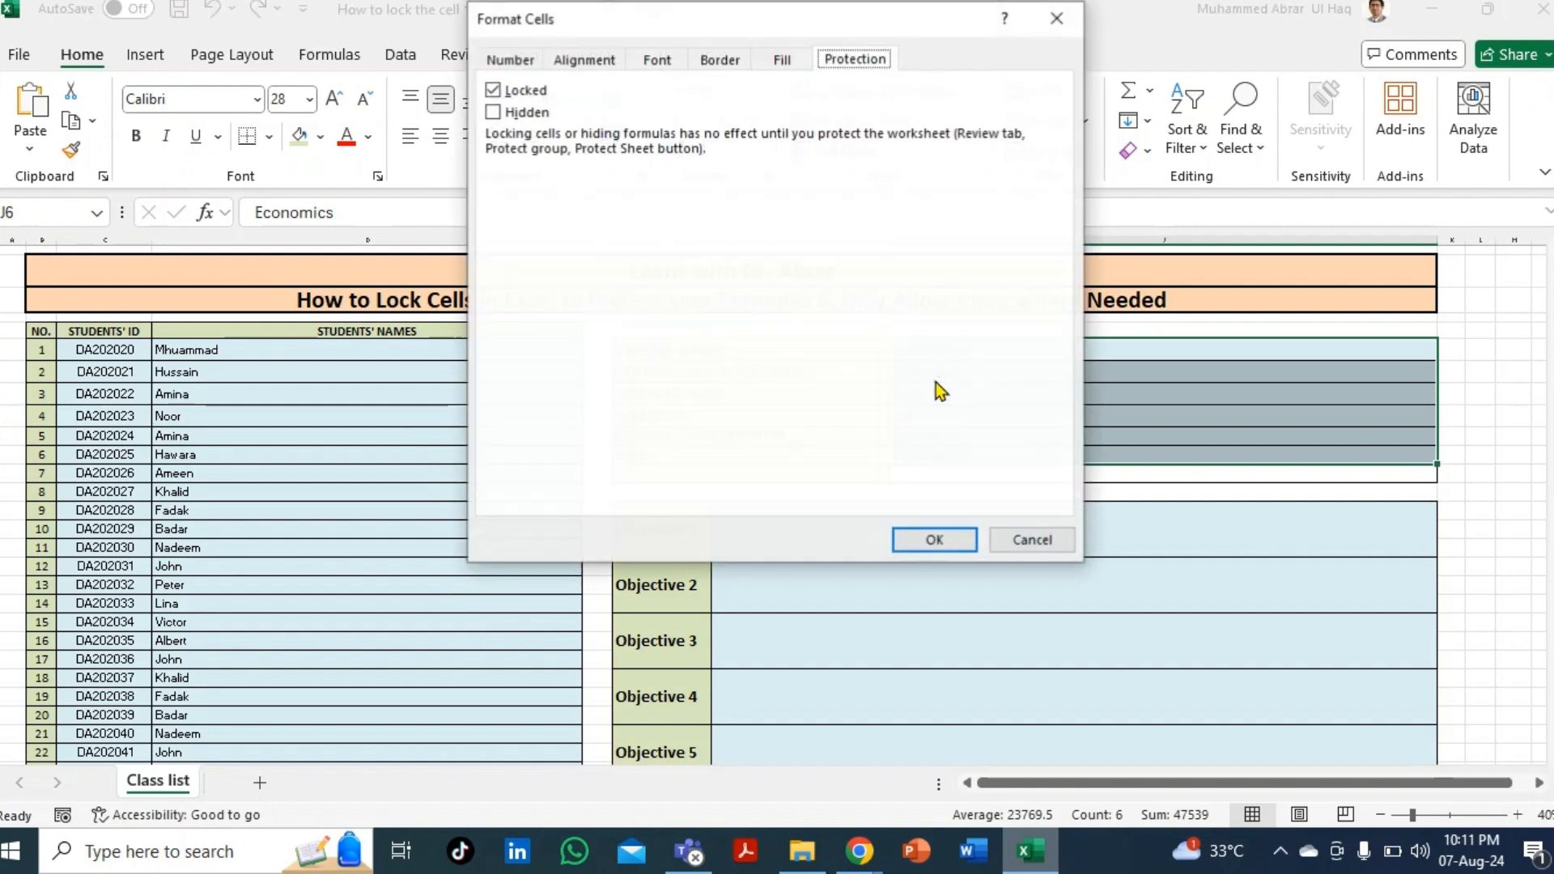
{"action": "left_click", "coordinate": [493, 91]}
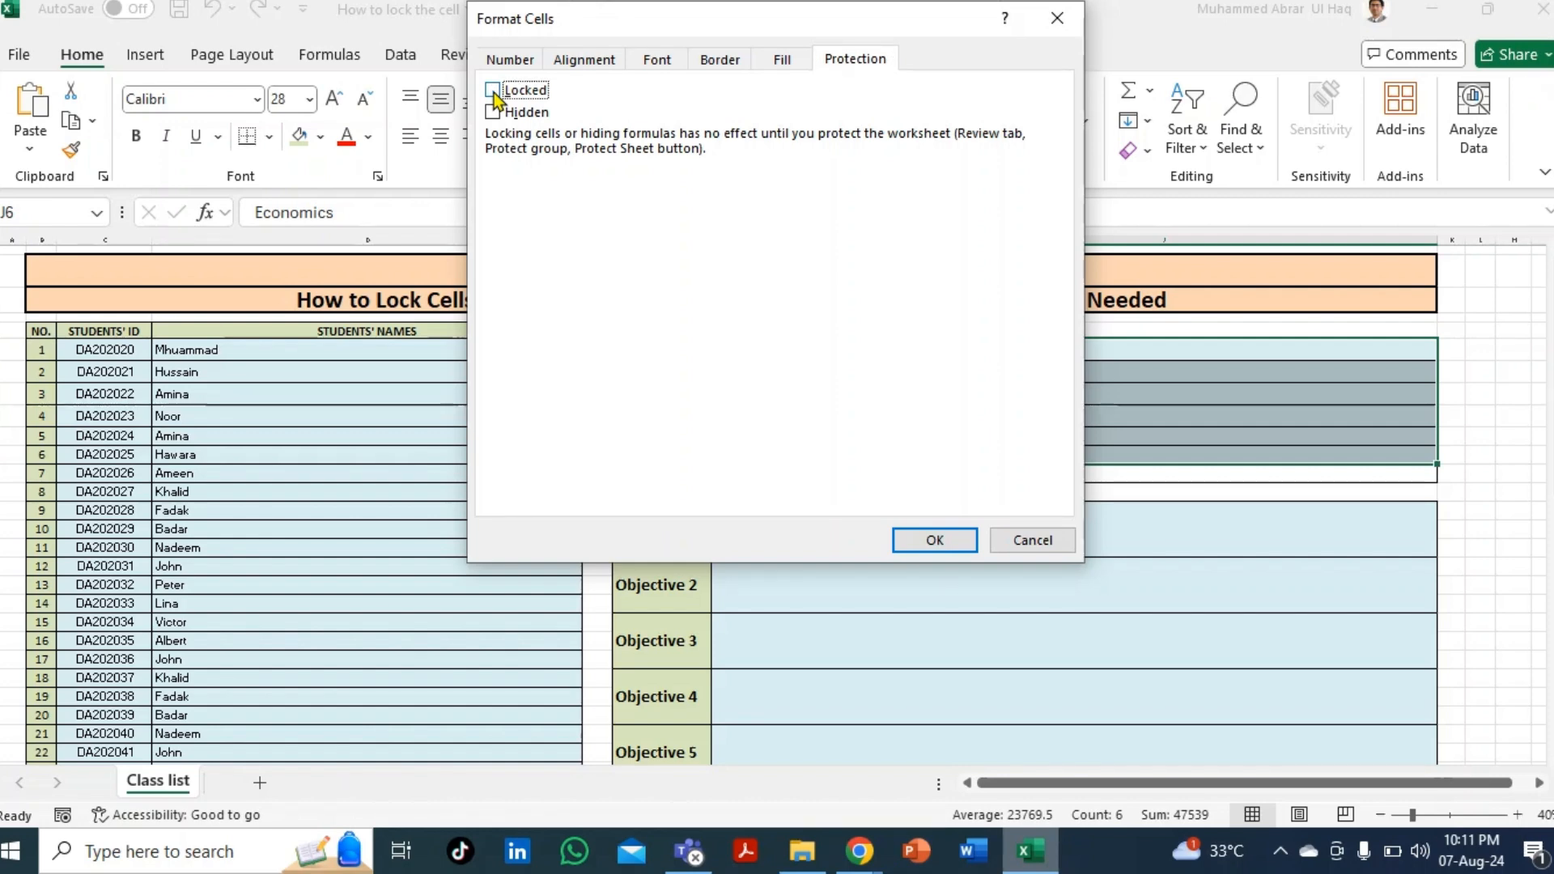
{"action": "left_click", "coordinate": [931, 540]}
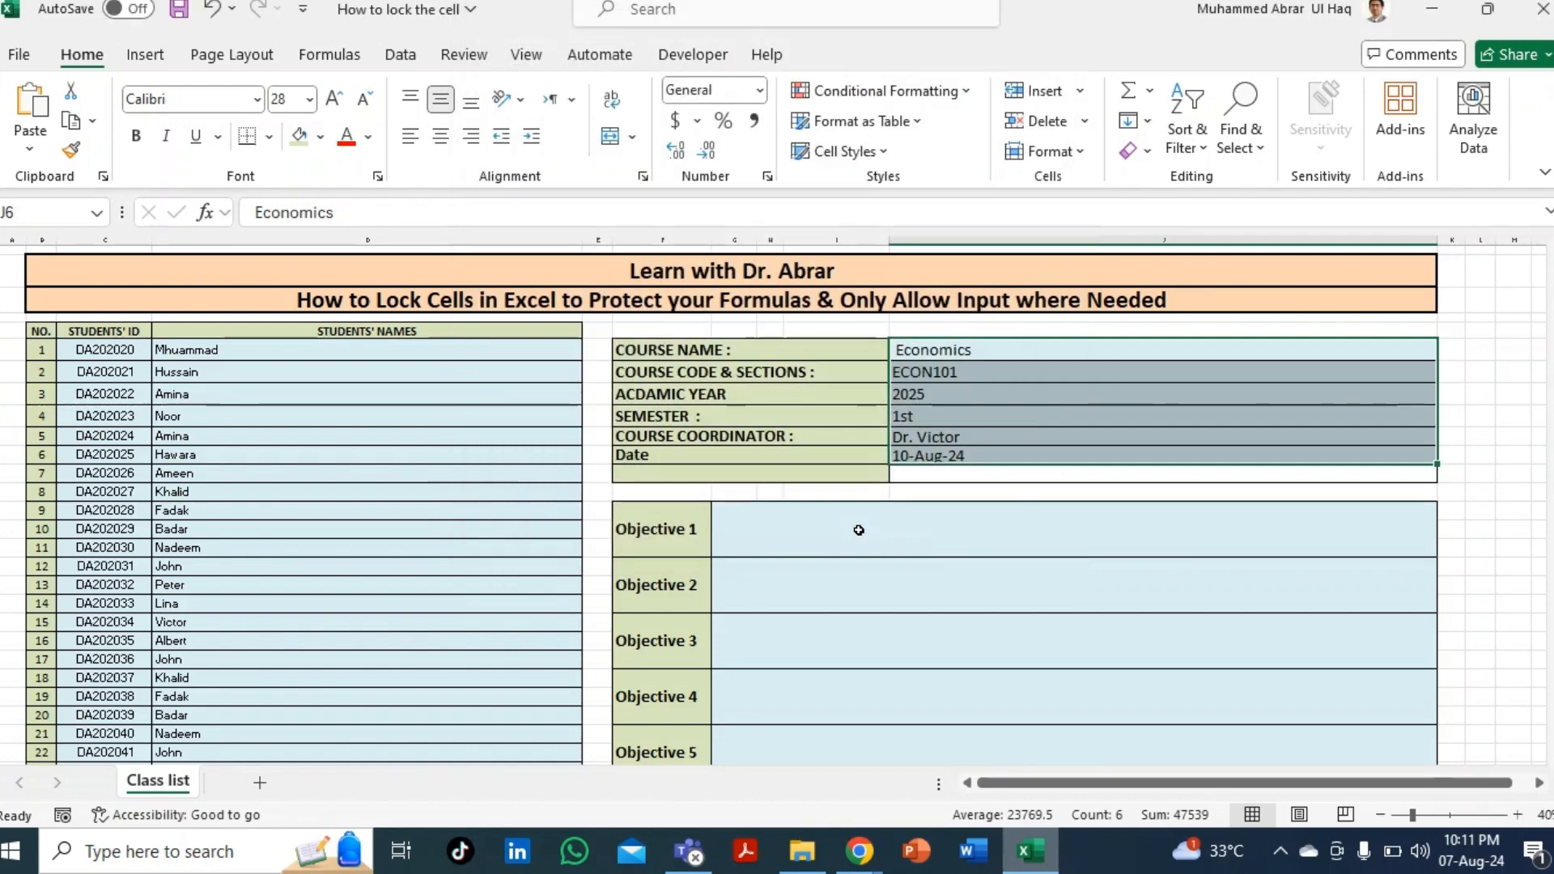
{"action": "left_click", "coordinate": [884, 436]}
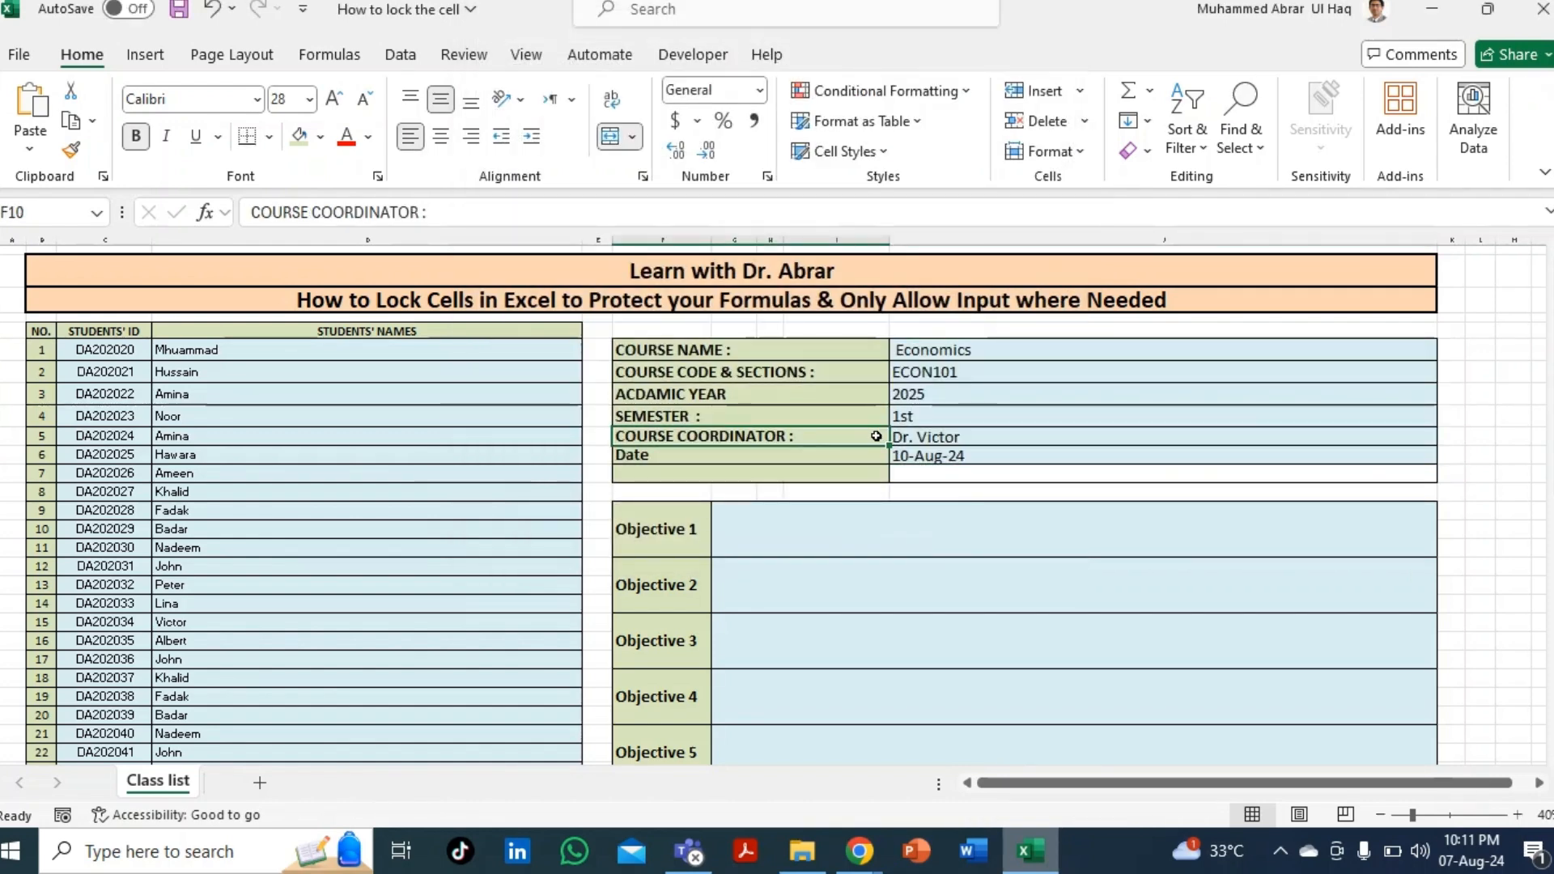
- Protect the Class list sheet via Home > Format > Protect Sheet with a confirmed password
{"action": "left_click", "coordinate": [1082, 154]}
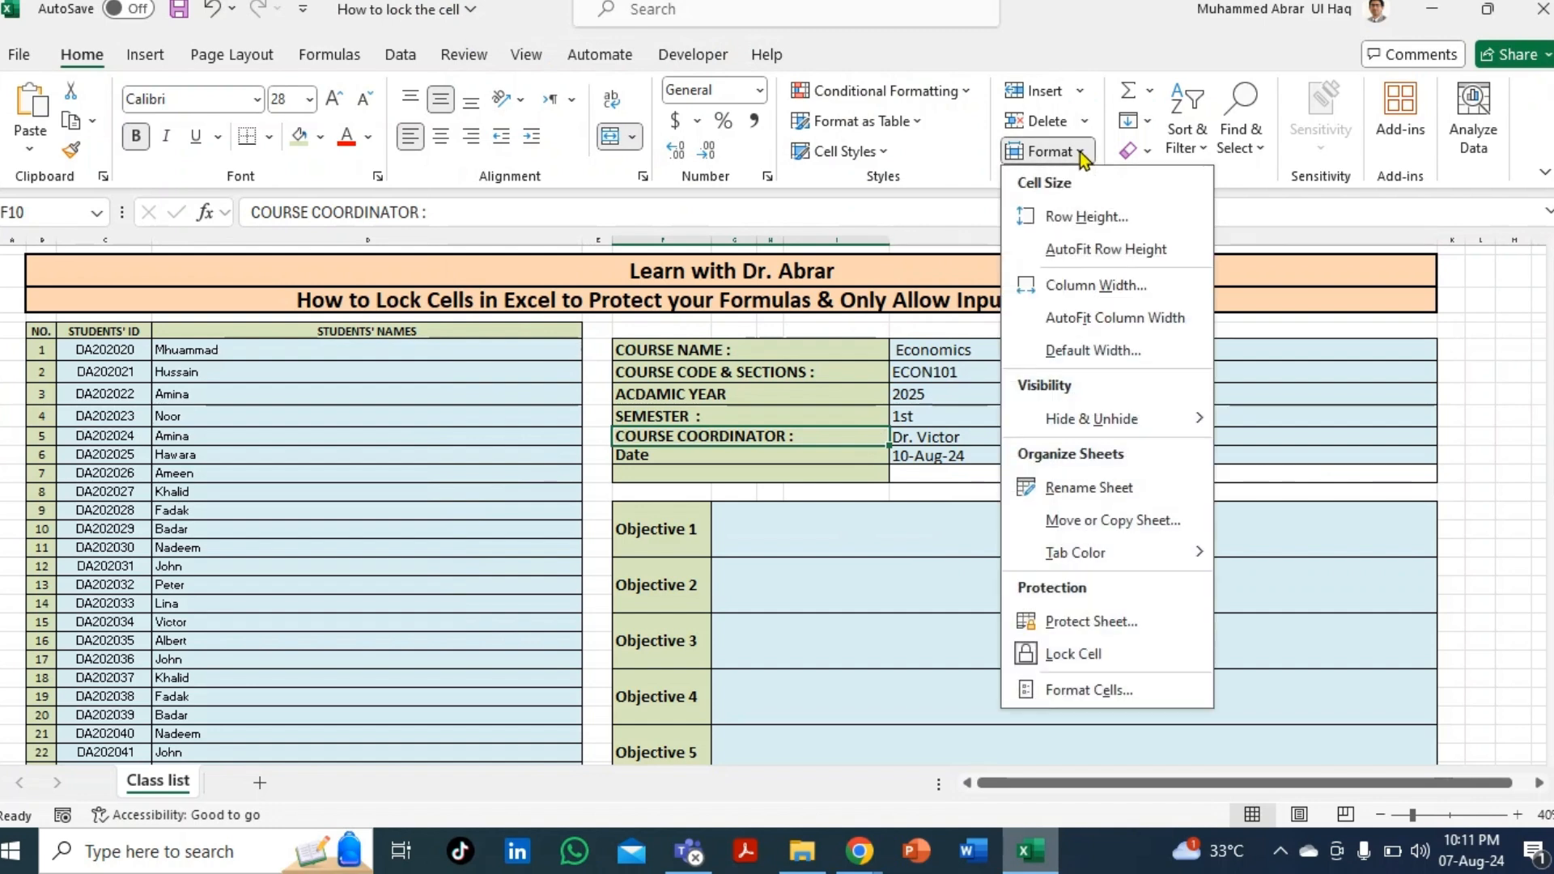
{"action": "left_click", "coordinate": [1089, 621]}
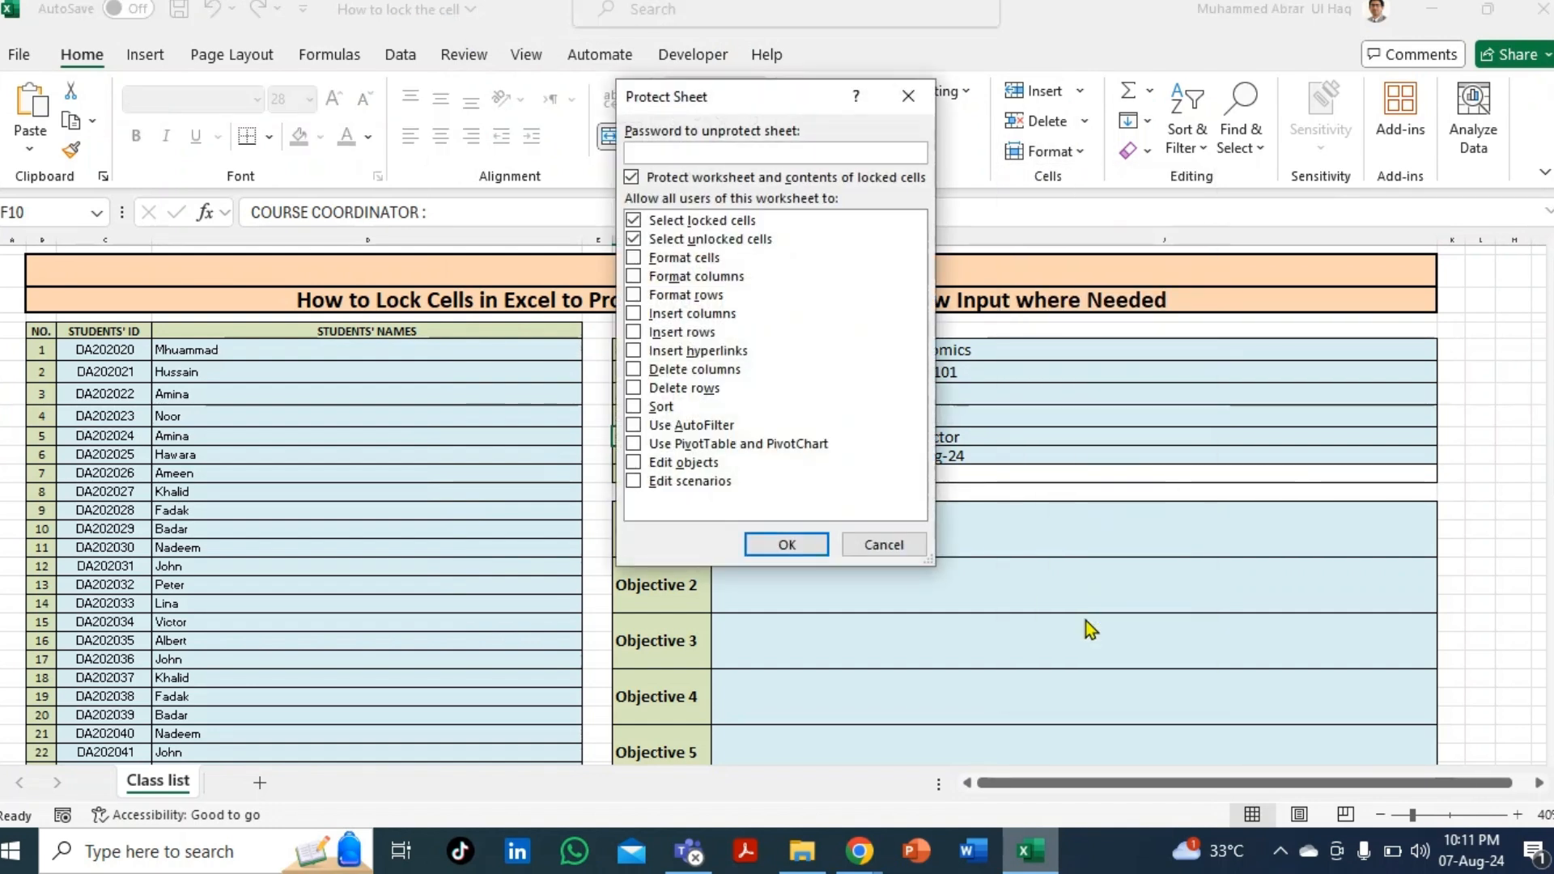
{"action": "type", "text": "123"}
{"action": "key", "text": "Return"}
{"action": "type", "text": "123"}
{"action": "key", "text": "Return"}
{"action": "left_click", "coordinate": [1087, 619]}
{"action": "left_click_drag", "start_coordinate": [931, 352], "coordinate": [925, 457]}
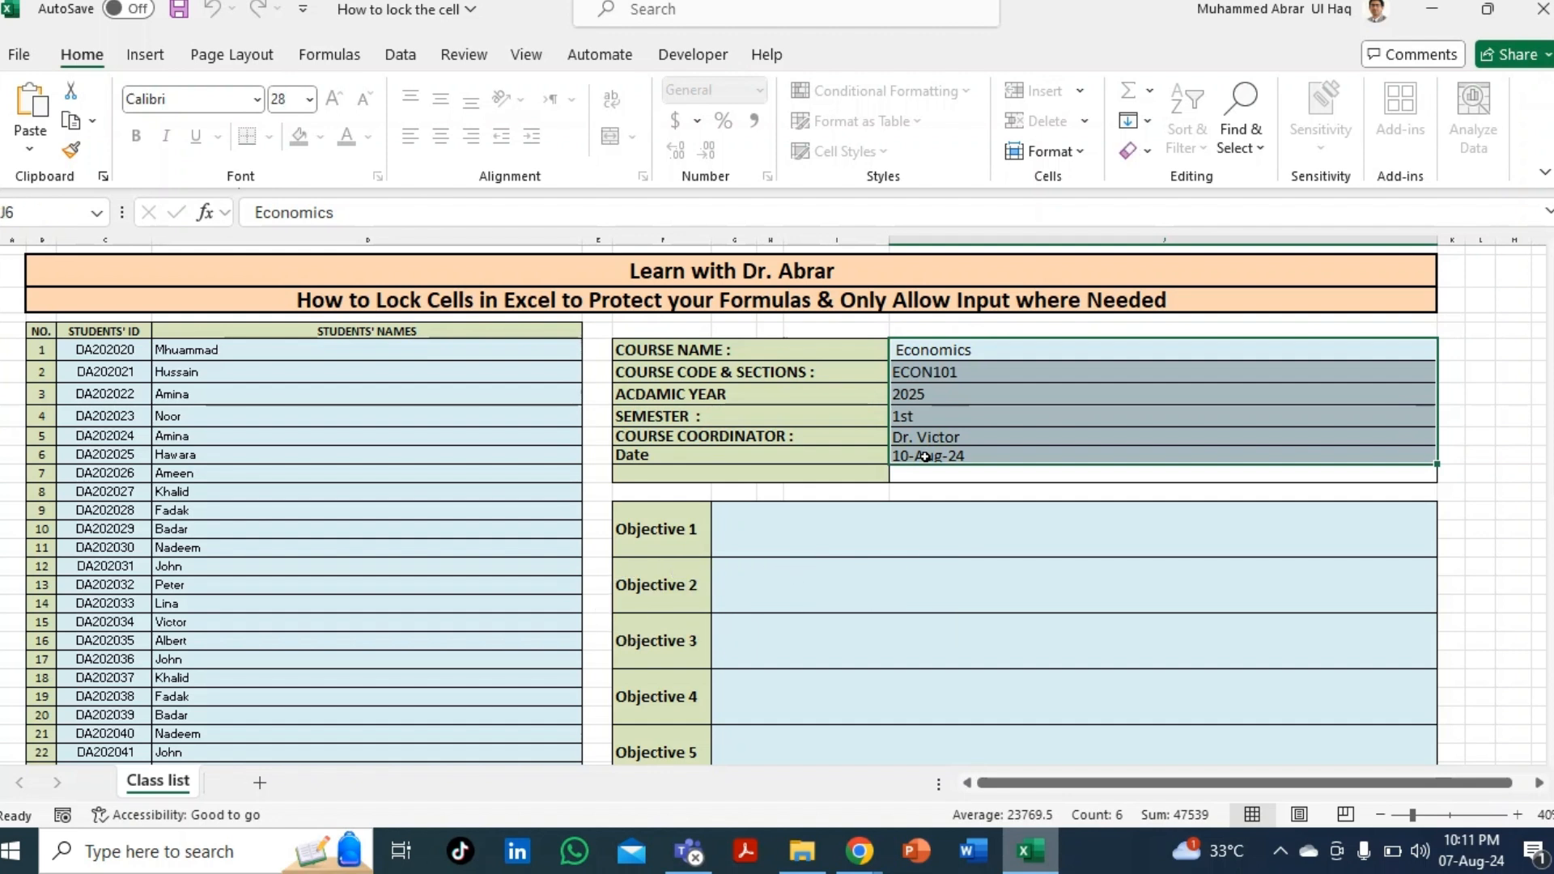
{"action": "left_click_drag", "start_coordinate": [765, 355], "coordinate": [774, 441]}
{"action": "left_click", "coordinate": [677, 396]}
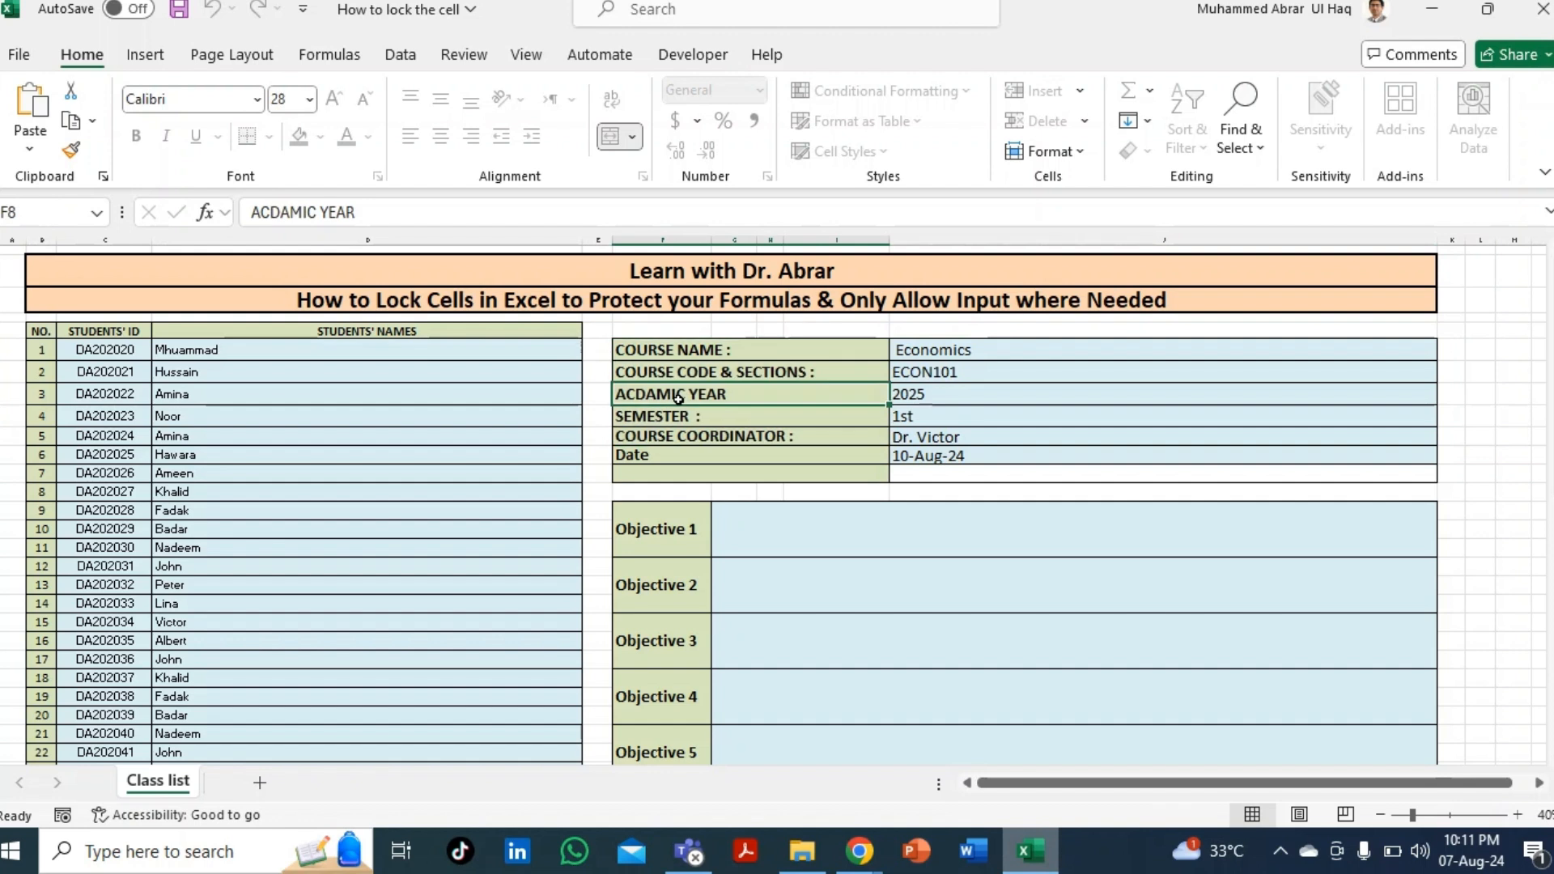
{"action": "double_click", "coordinate": [677, 397]}
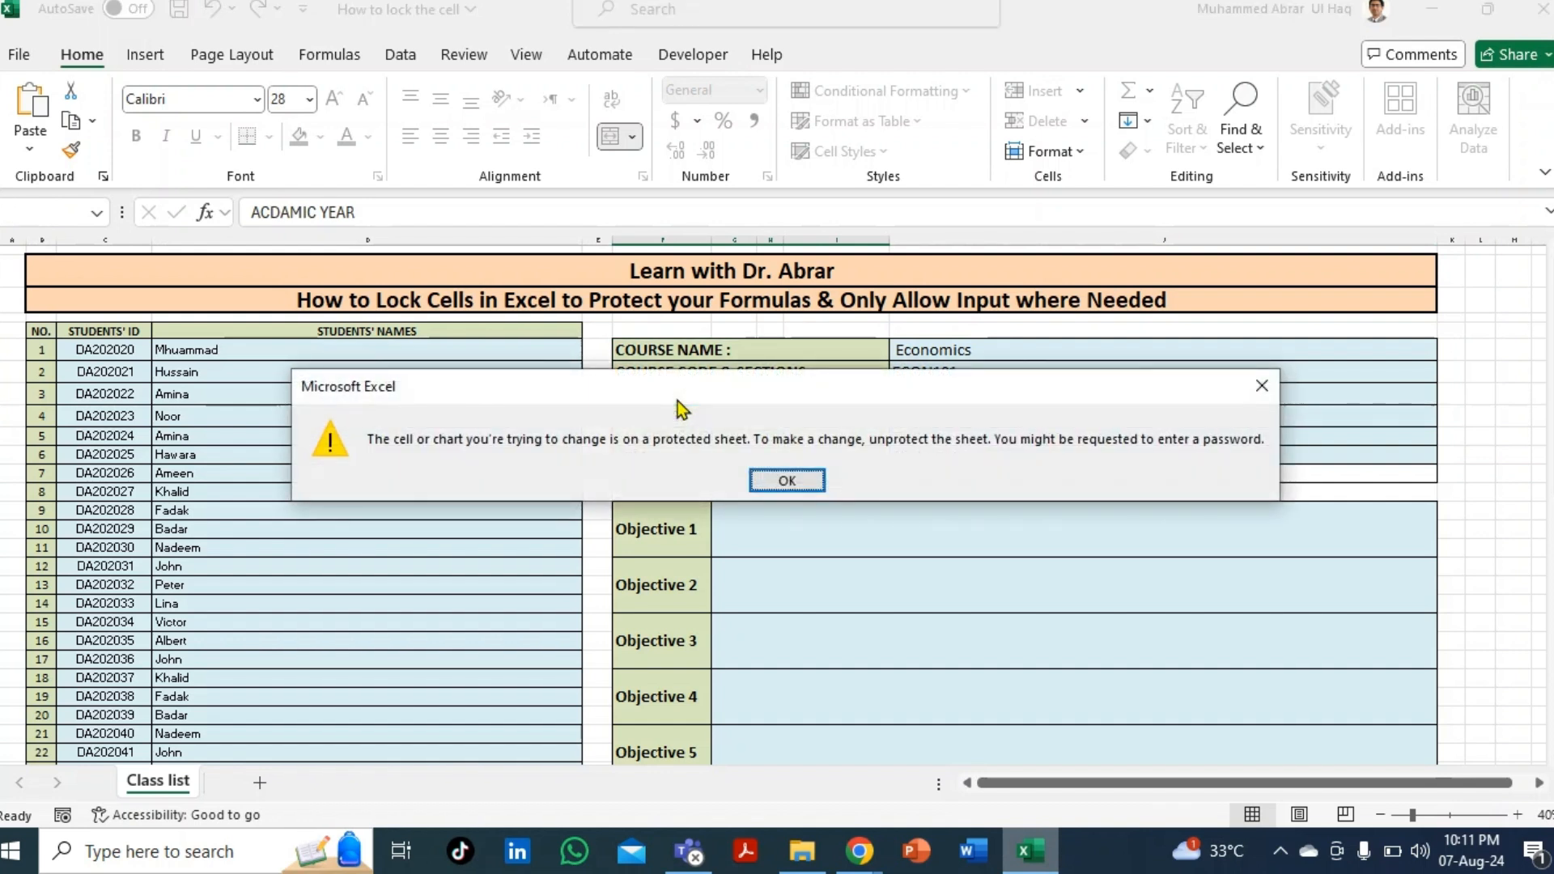
{"action": "key", "text": "Return"}
{"action": "left_click", "coordinate": [921, 397]}
{"action": "key", "text": "Delete"}
{"action": "key", "text": "Down"}
{"action": "key", "text": "Up"}
{"action": "key", "text": "Up"}
{"action": "key", "text": "Delete"}
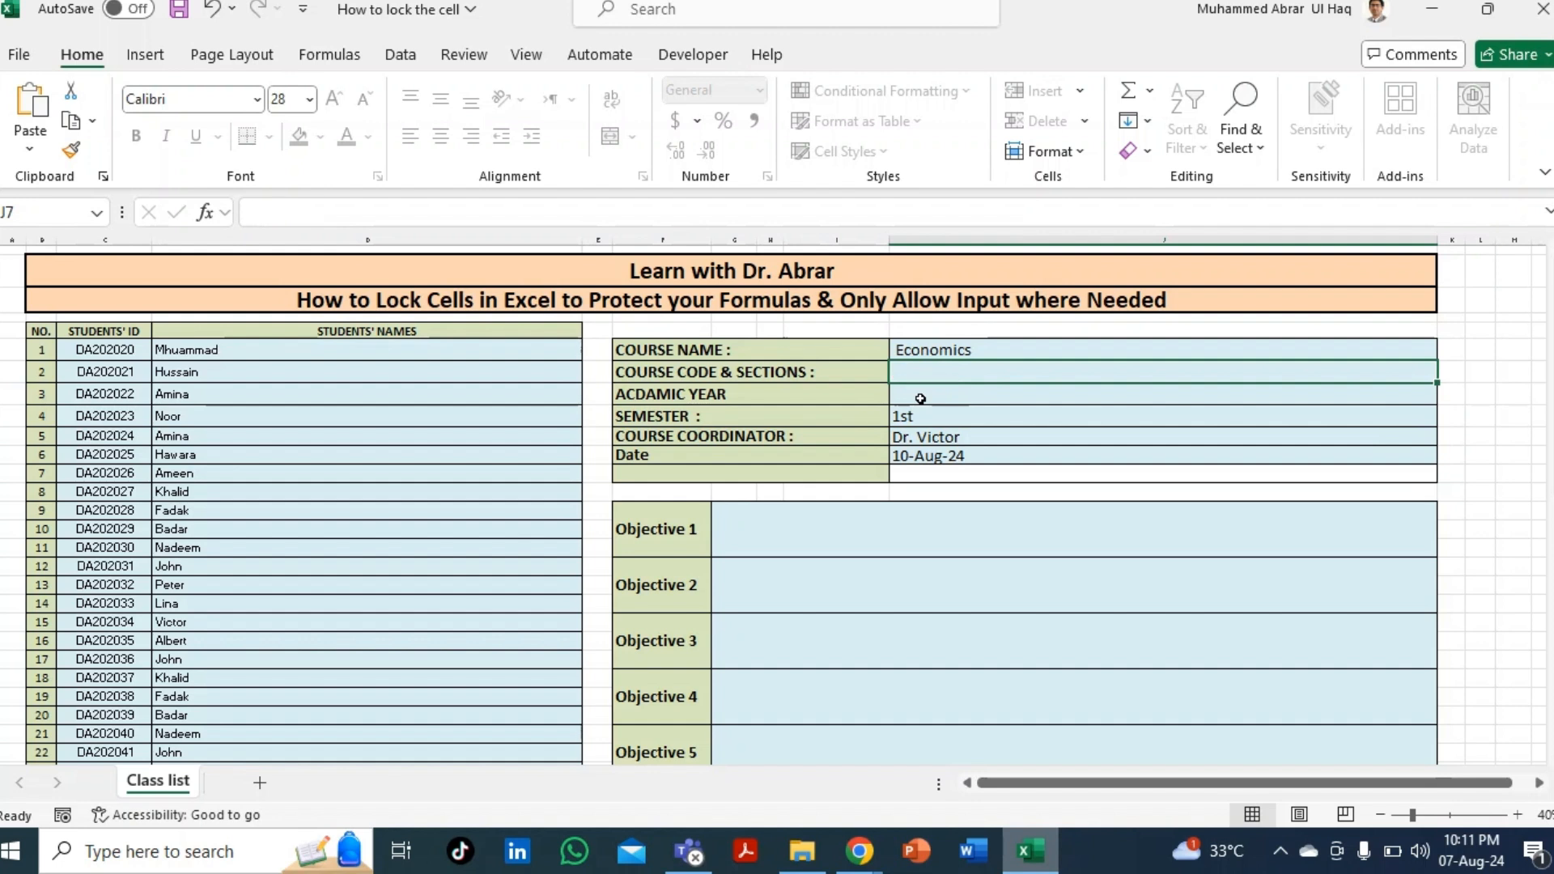
{"action": "key", "text": "Up"}
{"action": "key", "text": "Delete"}
{"action": "key", "text": "Down"}
{"action": "key", "text": "Down"}
{"action": "key", "text": "Down"}
{"action": "key", "text": "ctrl+z"}
{"action": "key", "text": "ctrl+z"}
{"action": "key", "text": "ctrl+z"}
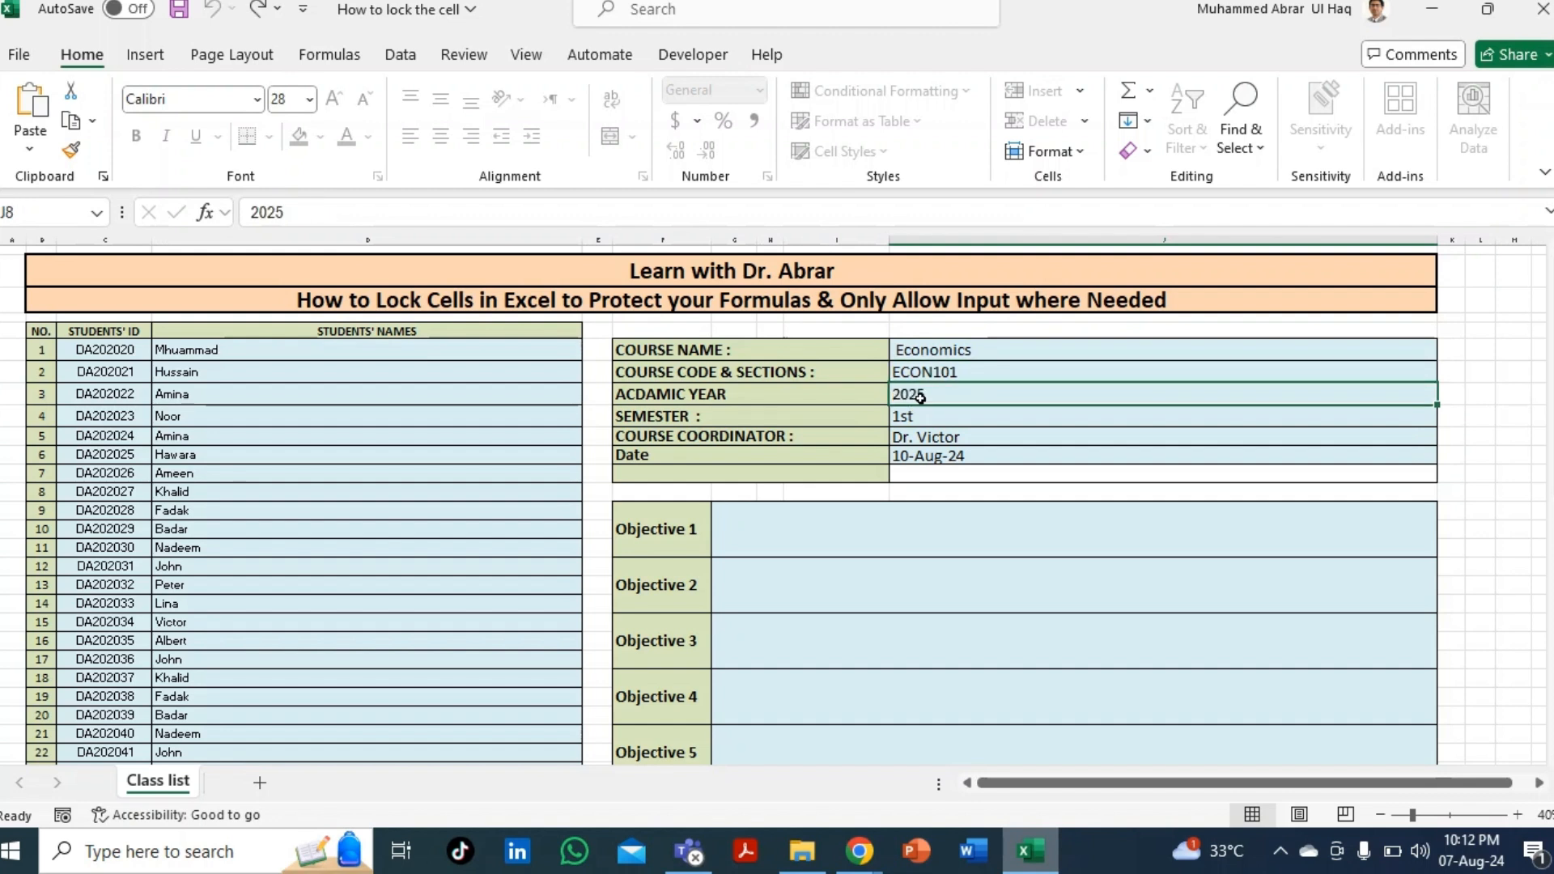
{"action": "left_click_drag", "start_coordinate": [343, 442], "coordinate": [414, 591]}
{"action": "key", "text": "Delete"}
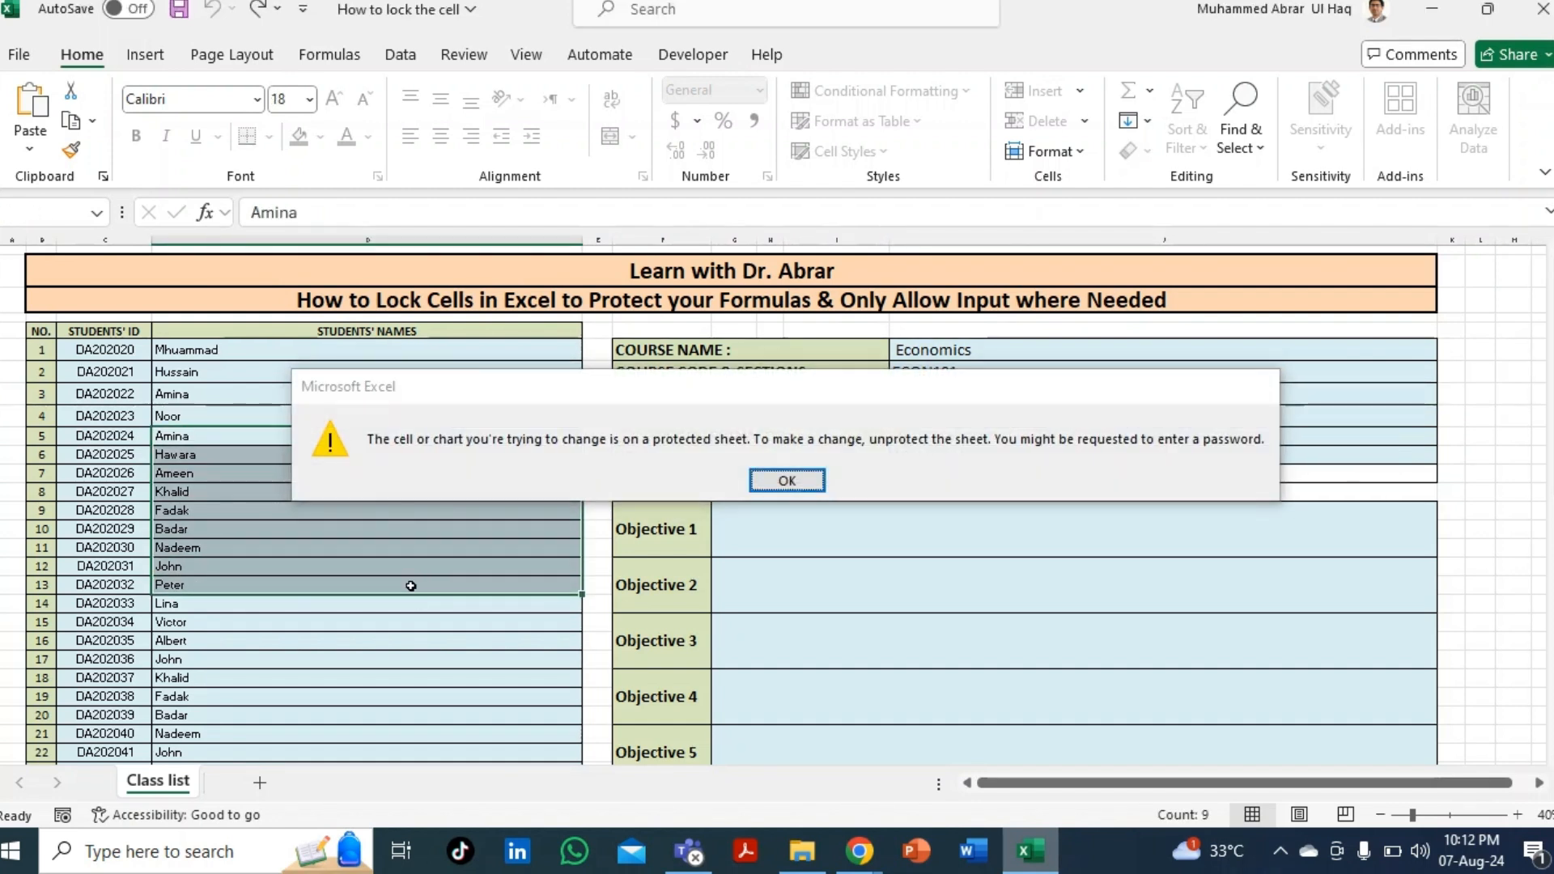
{"action": "key", "text": "Return"}
{"action": "left_click", "coordinate": [426, 496]}
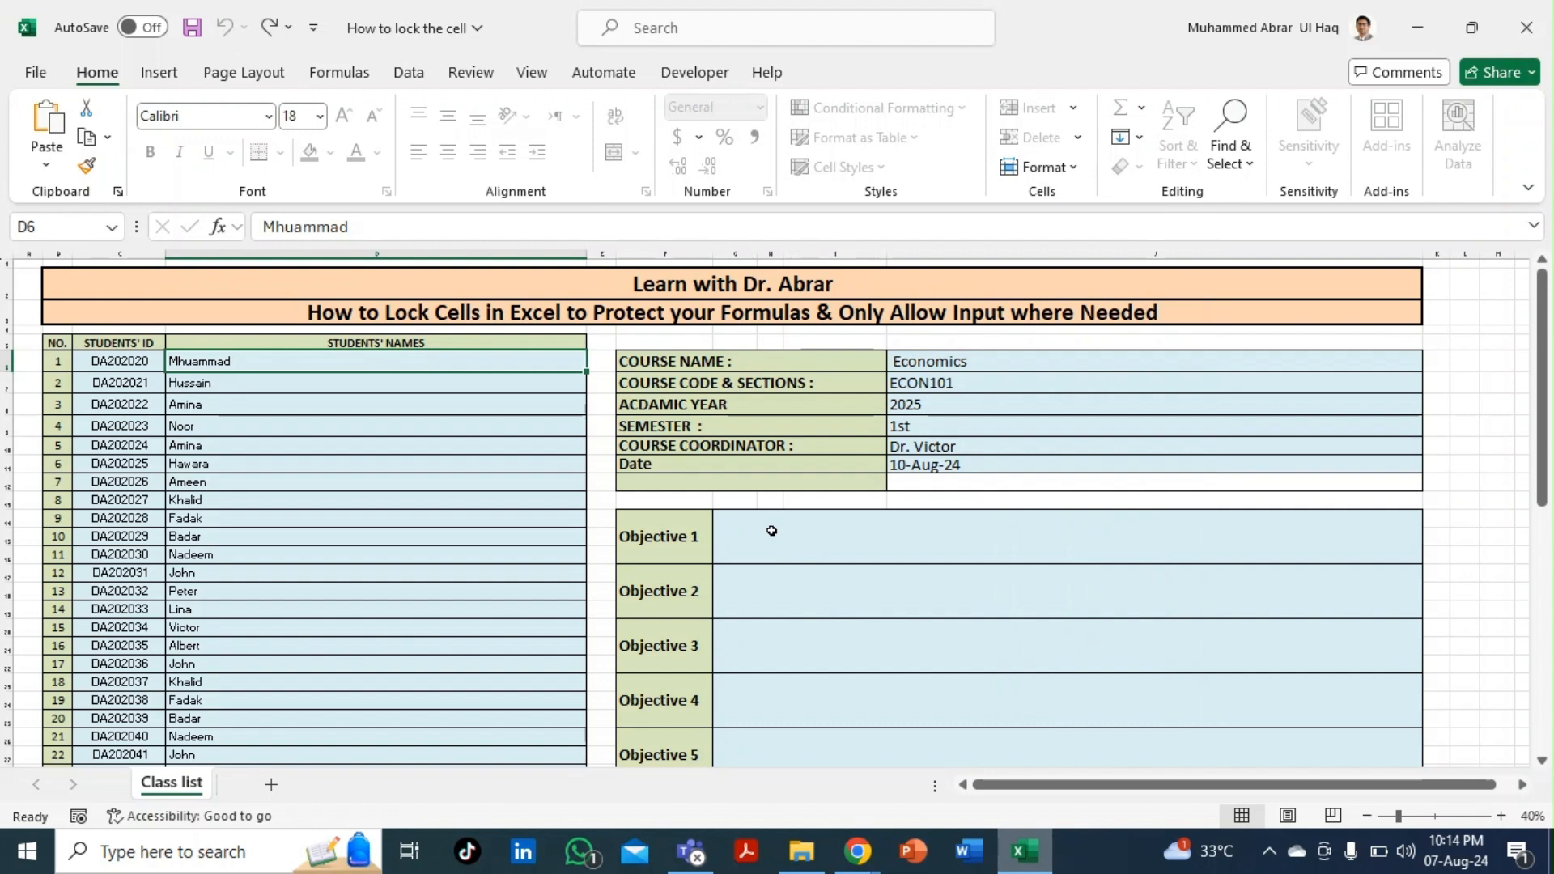
- Unprotect the Class list sheet by entering its password
{"action": "left_click", "coordinate": [1044, 167]}
{"action": "left_click", "coordinate": [1086, 627]}
{"action": "type", "text": "12"}
{"action": "key", "text": "Return"}
{"action": "left_click", "coordinate": [664, 536]}
{"action": "left_click", "coordinate": [427, 496]}
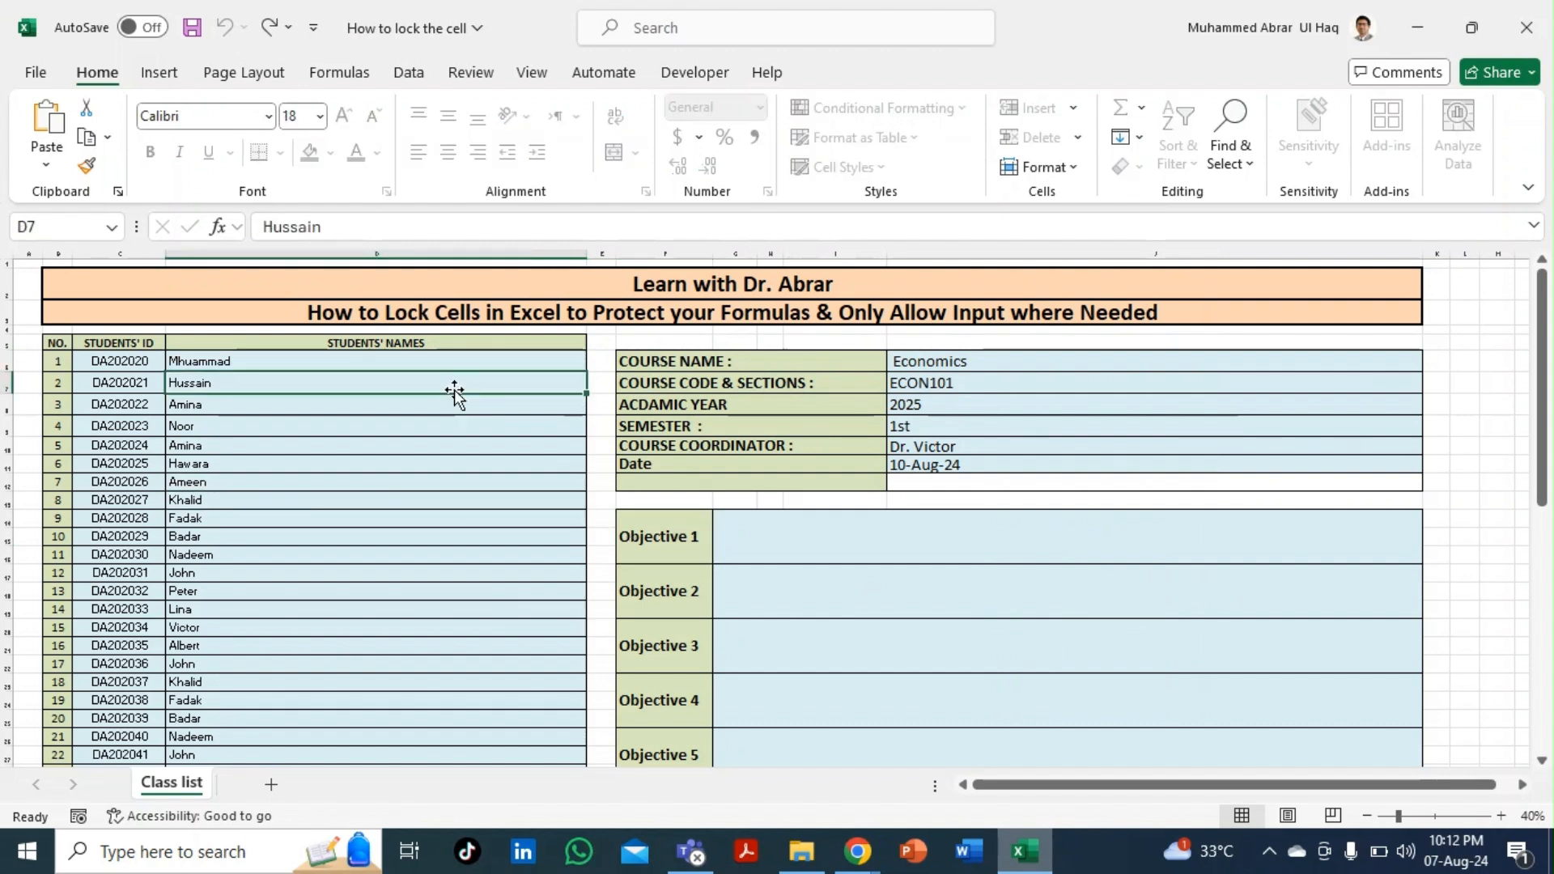
- Set a light blue fill as the Find format and run Find All, which finds no matches
{"action": "key", "text": "ctrl+f"}
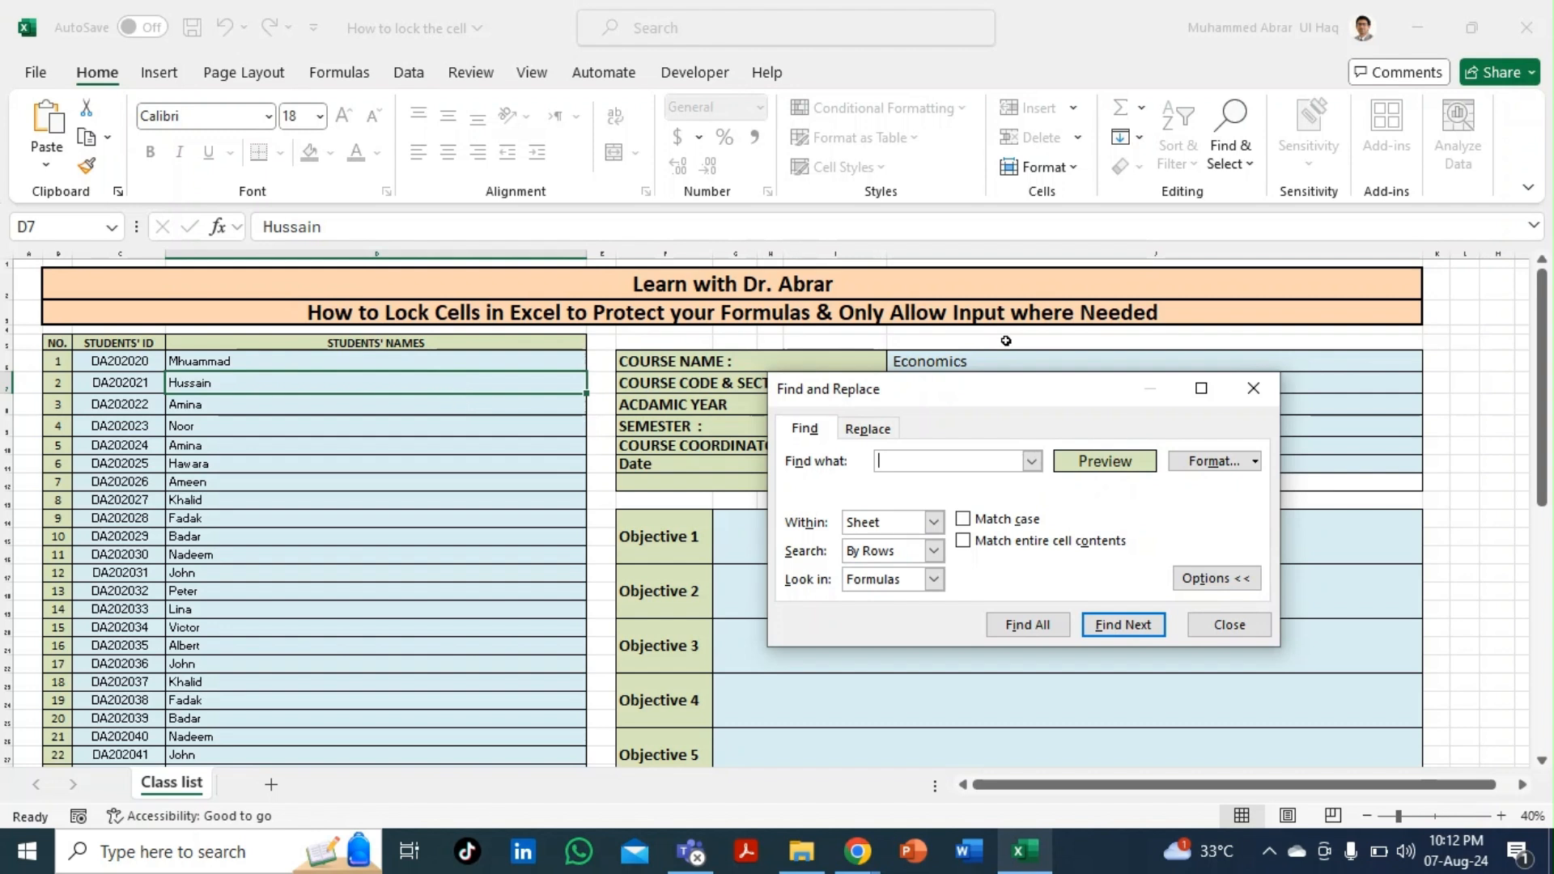
{"action": "left_click", "coordinate": [1255, 461]}
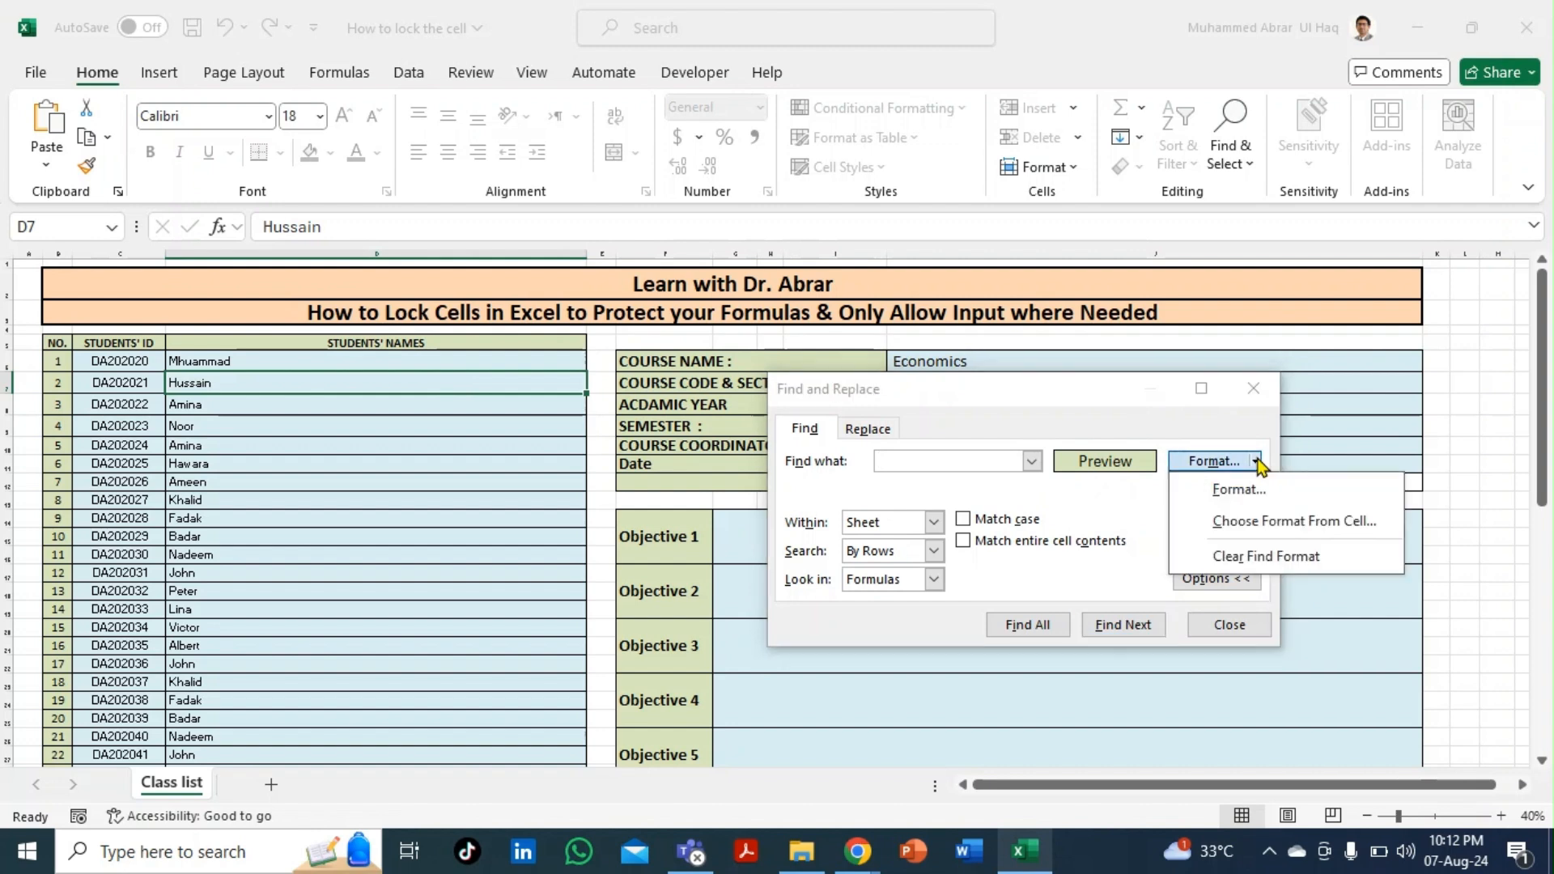
{"action": "left_click", "coordinate": [1241, 492]}
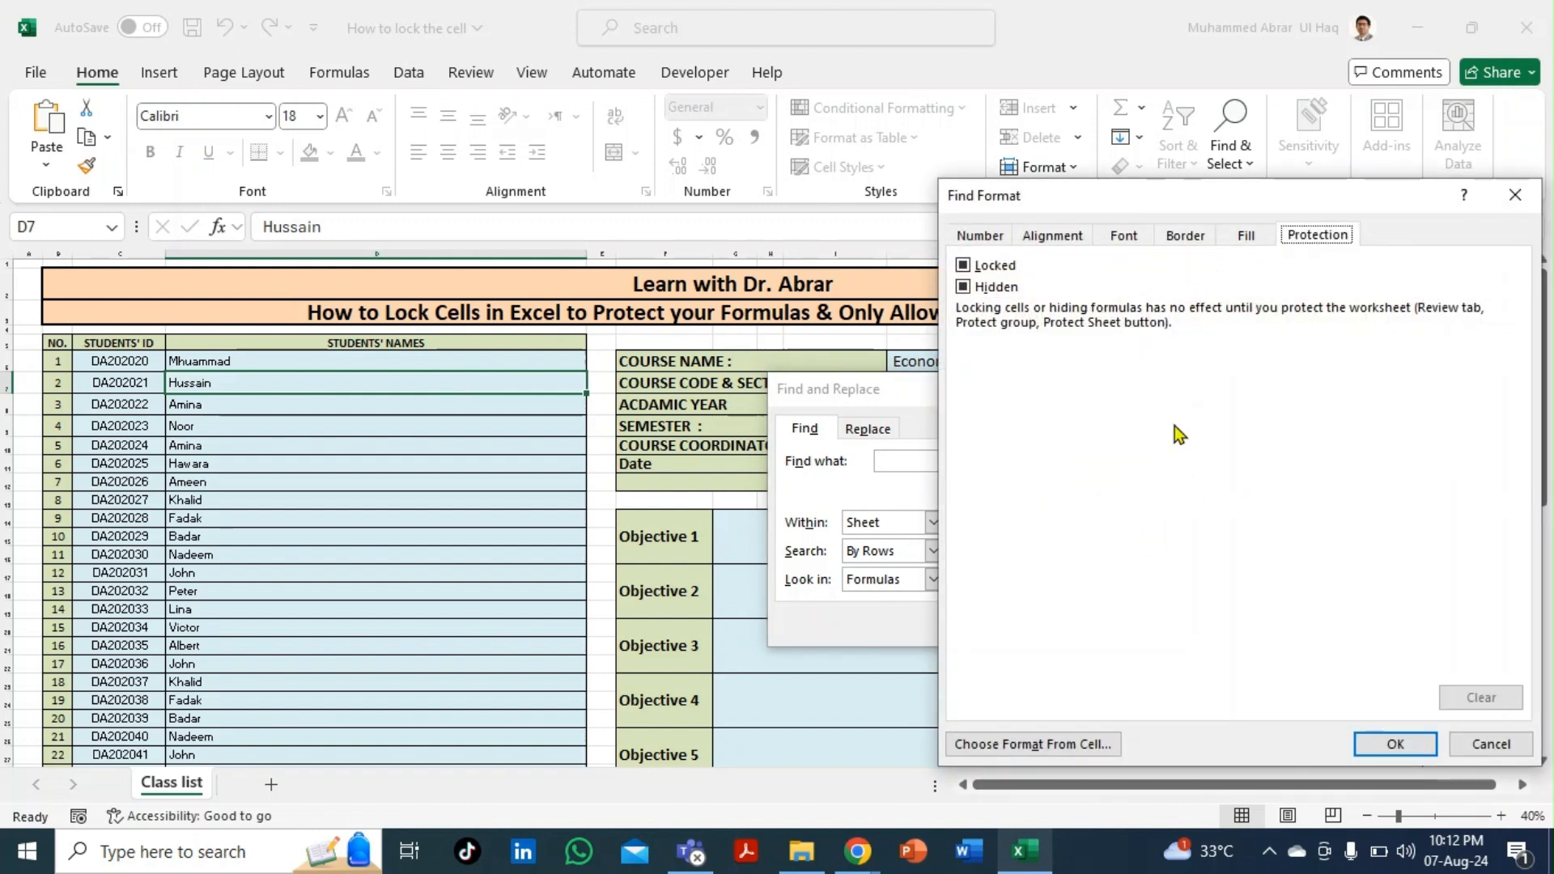
{"action": "left_click", "coordinate": [1470, 737]}
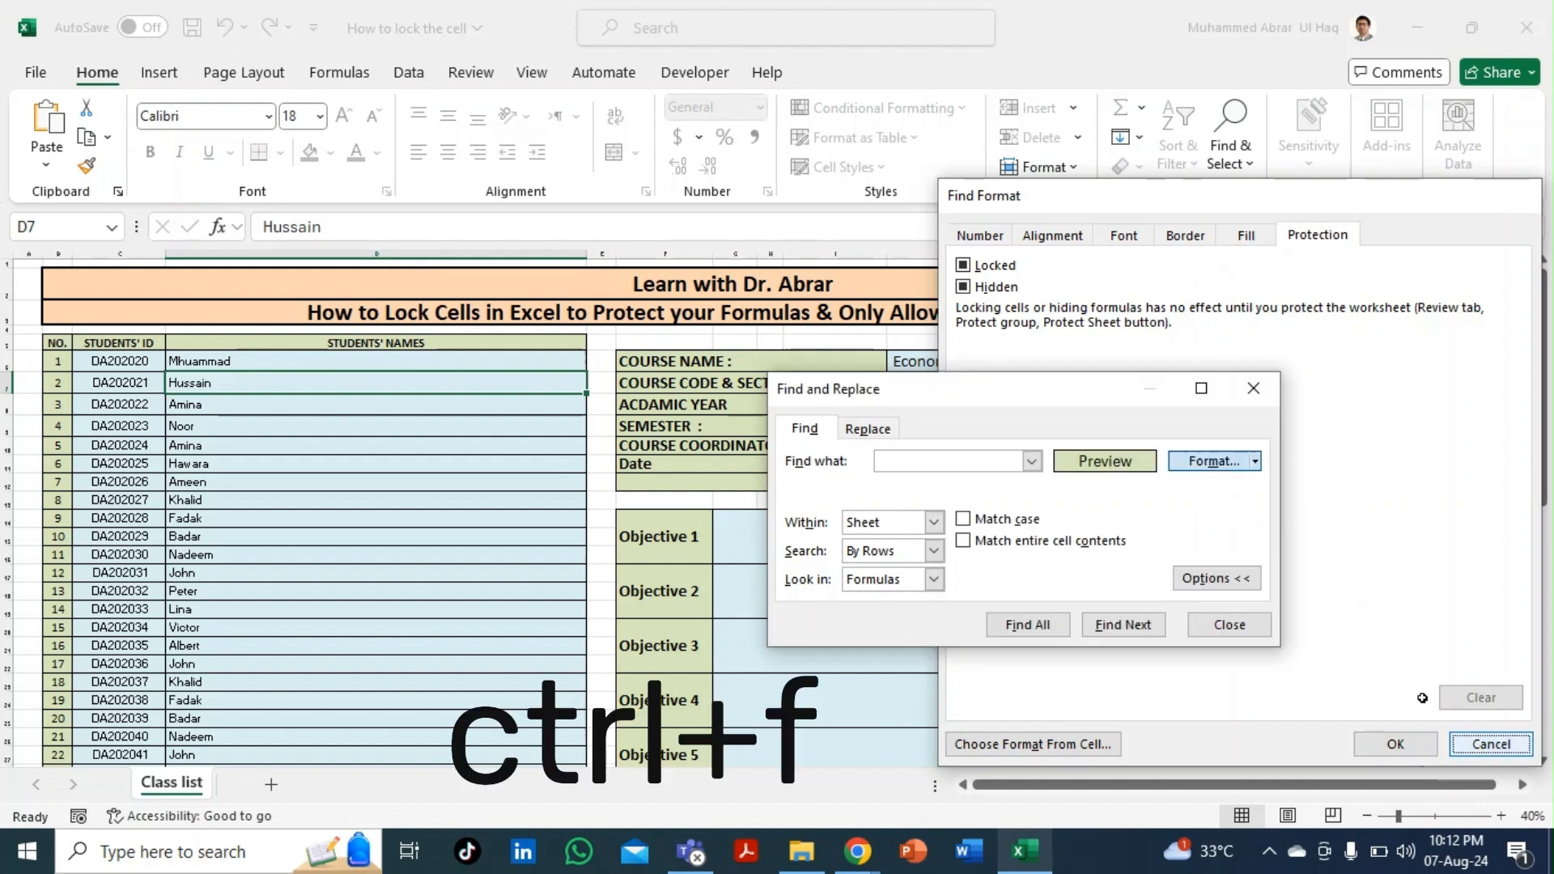
{"action": "left_click", "coordinate": [1254, 462]}
{"action": "left_click", "coordinate": [1231, 491]}
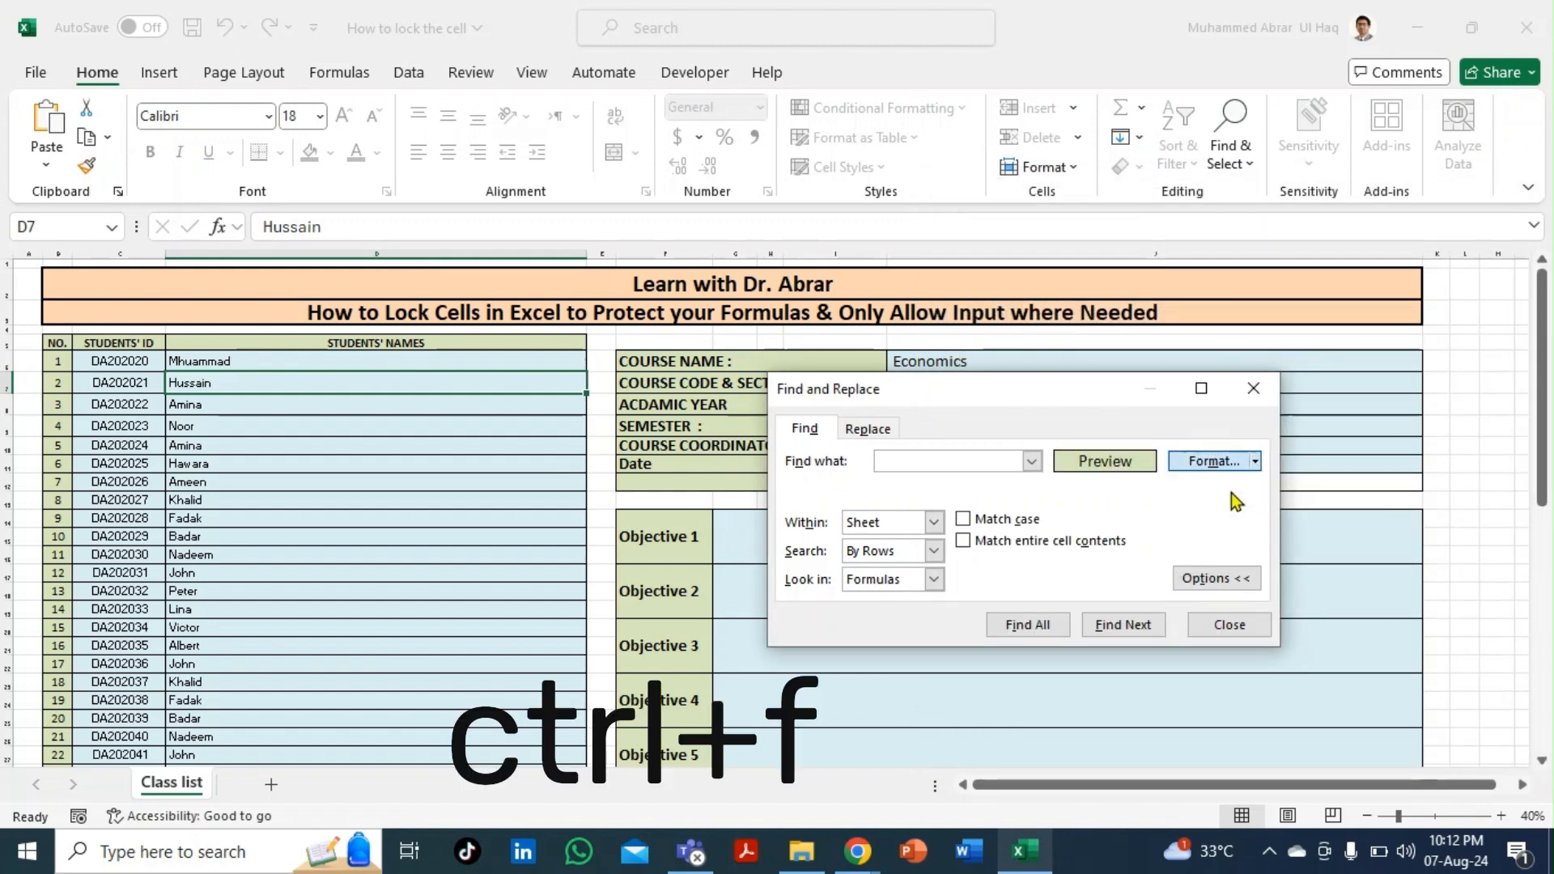
{"action": "left_click", "coordinate": [1236, 236]}
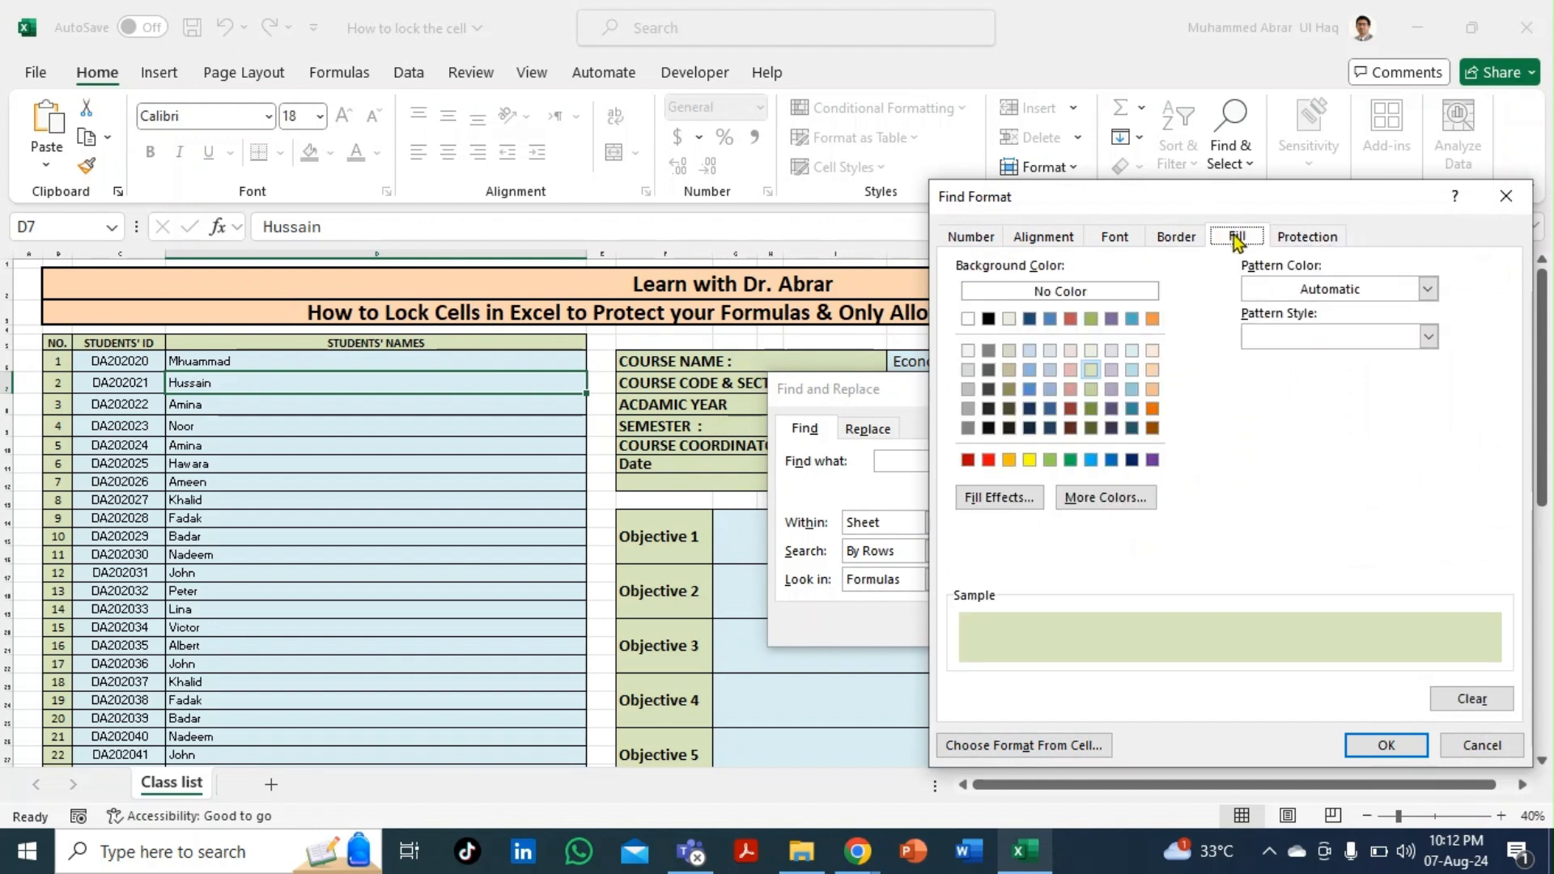
{"action": "left_click", "coordinate": [1132, 370]}
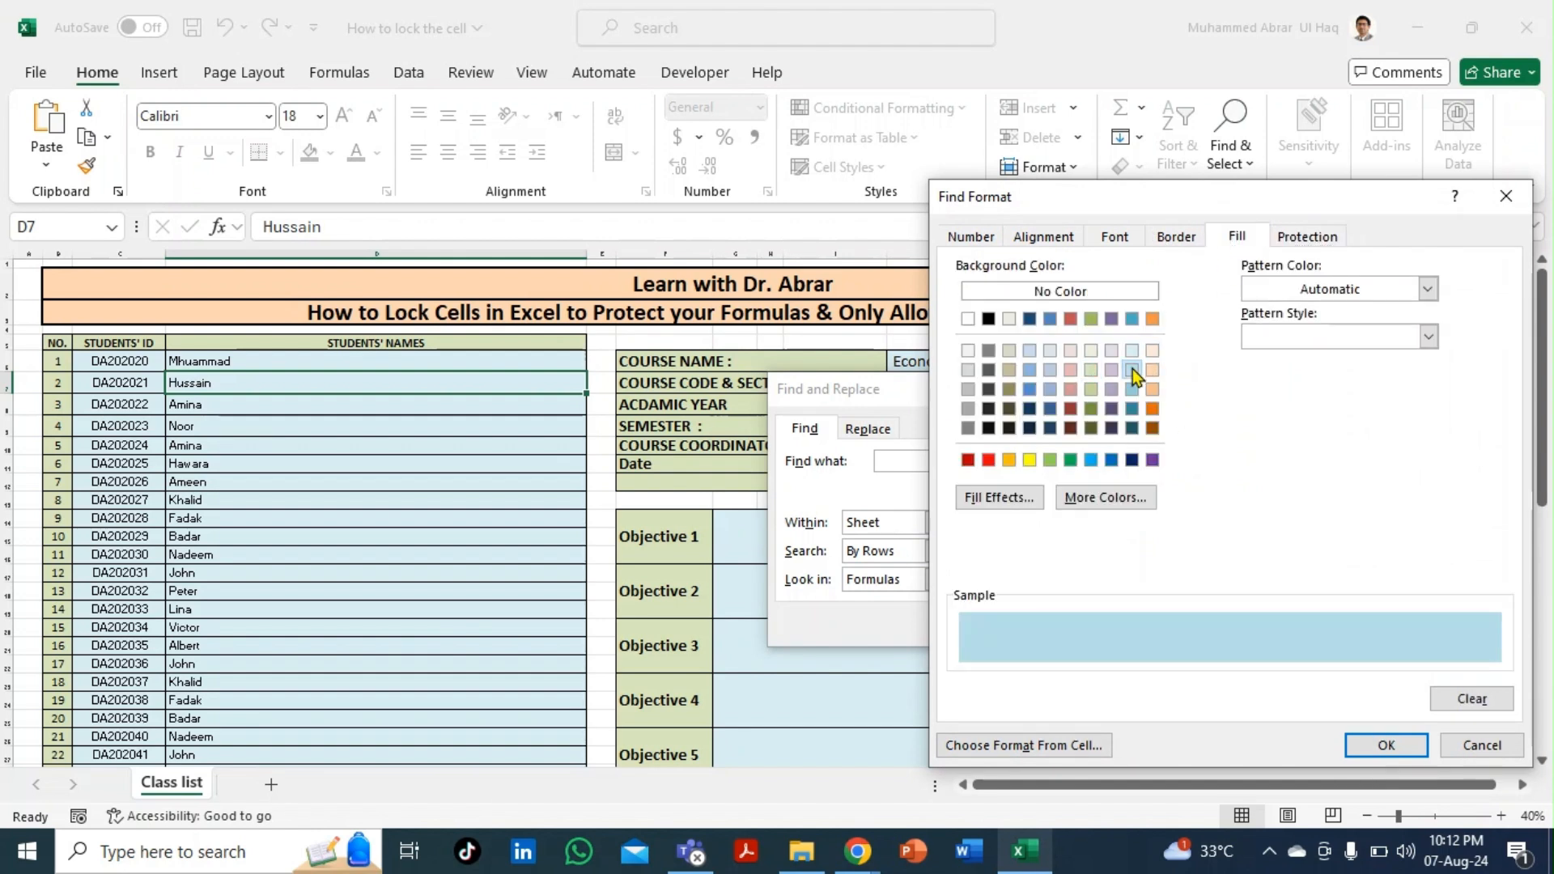
{"action": "left_click", "coordinate": [1386, 746]}
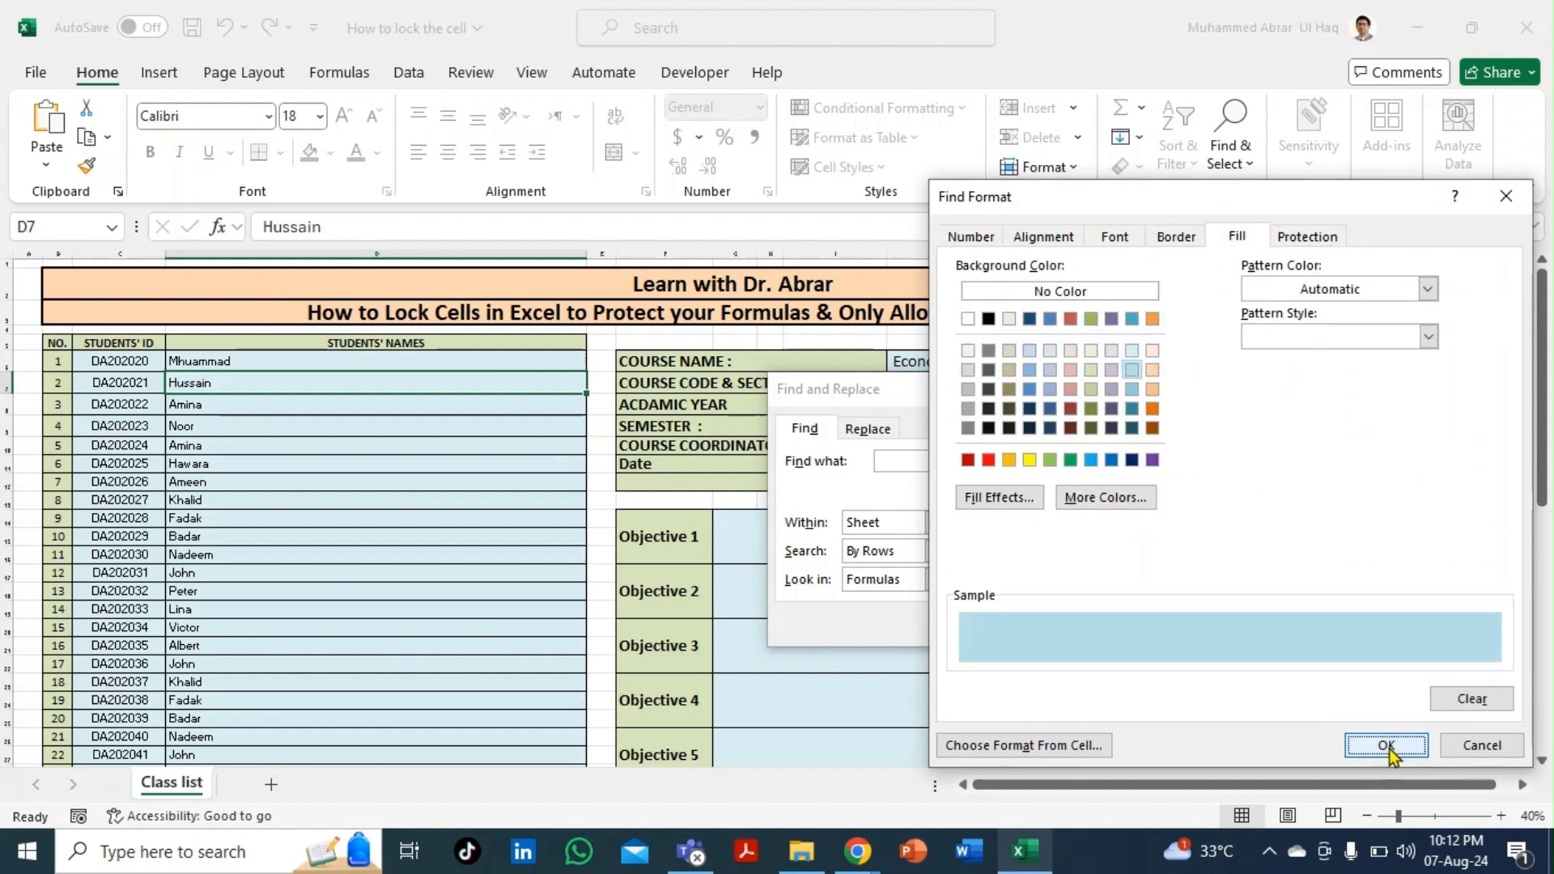
{"action": "left_click", "coordinate": [1033, 628]}
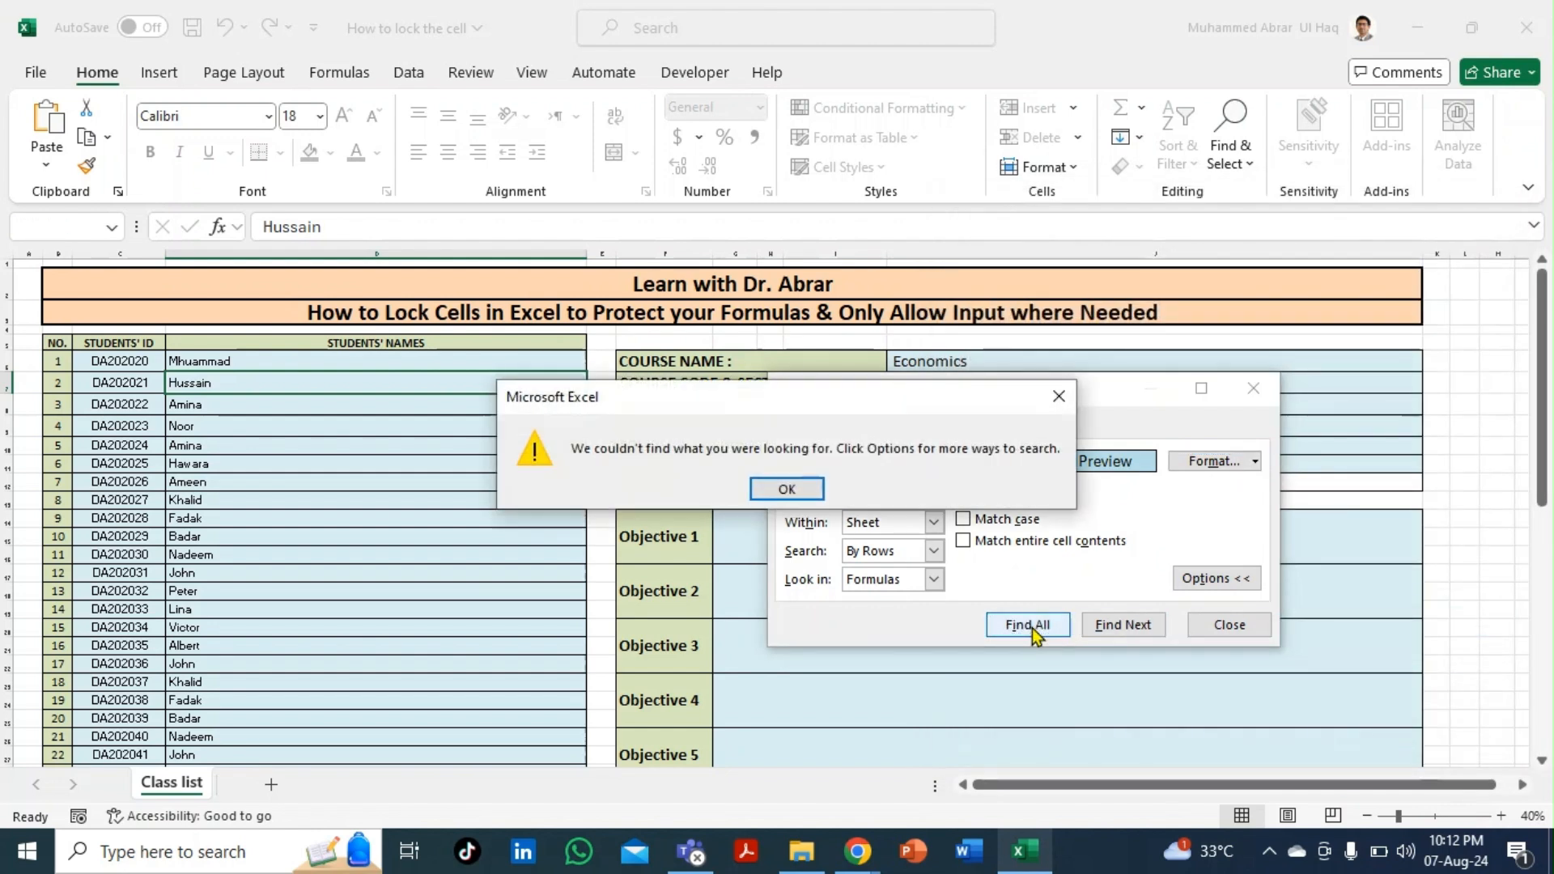
{"action": "left_click", "coordinate": [803, 488]}
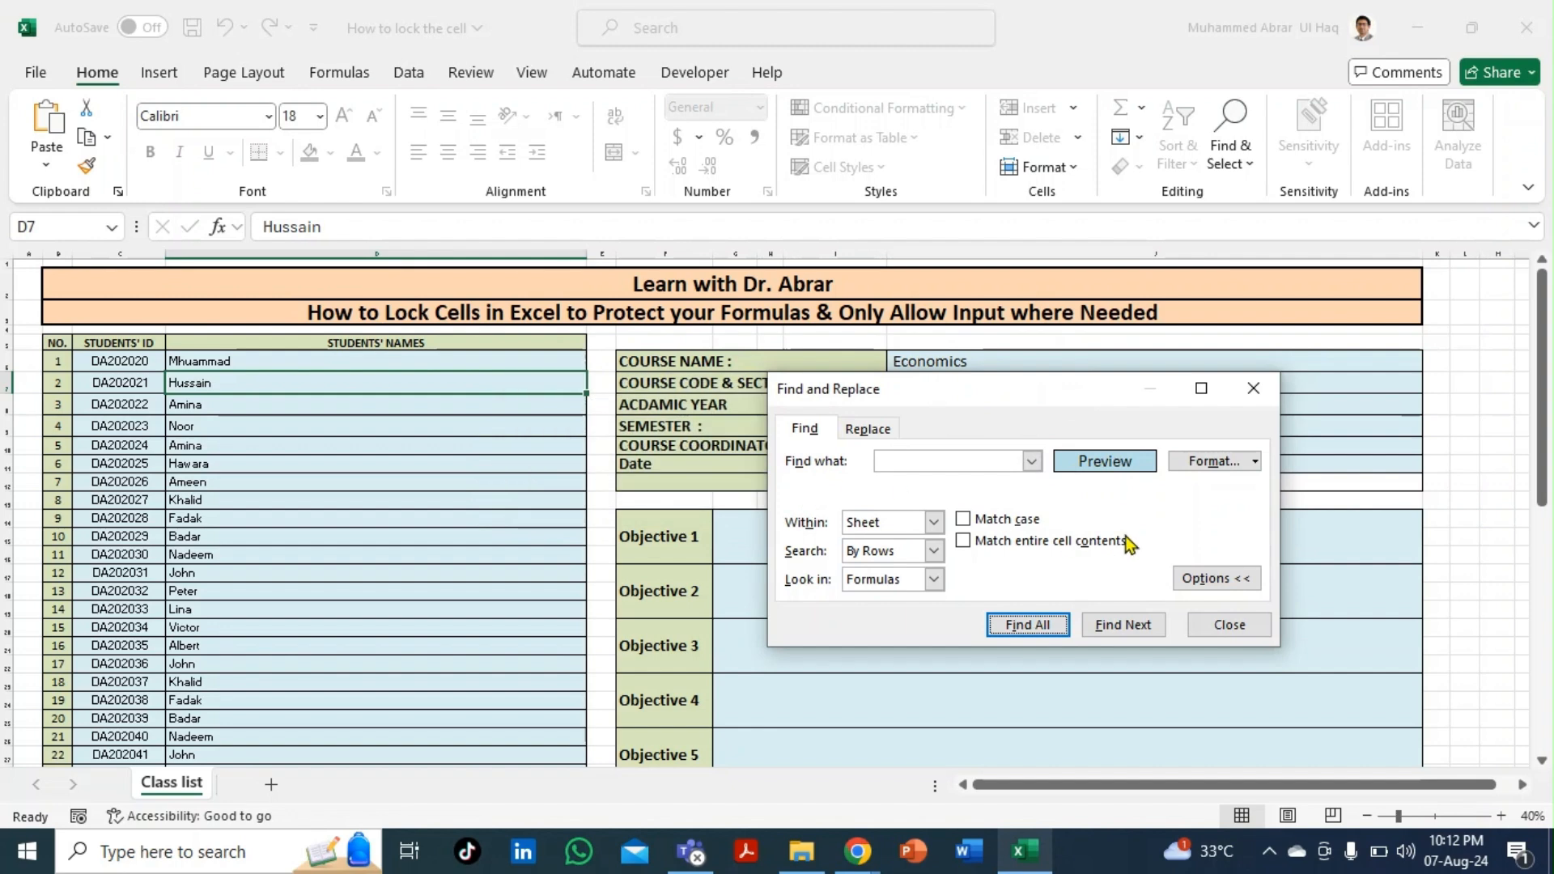
- Switch the search fill to lighter blue, find all 113 cells, select them all and close
{"action": "left_click", "coordinate": [1253, 461]}
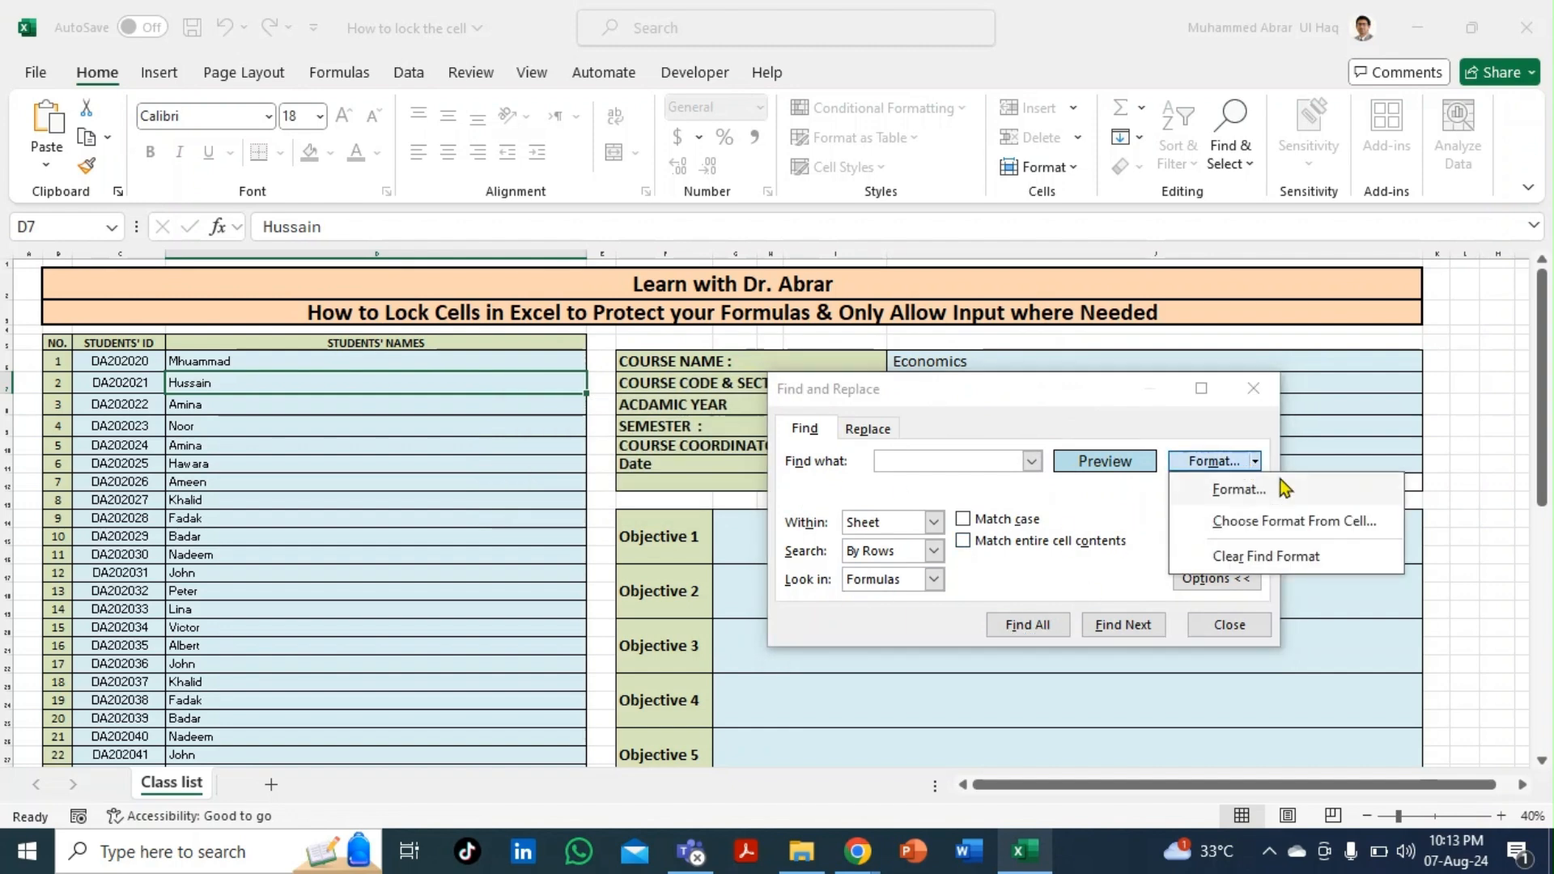
{"action": "left_click", "coordinate": [1269, 489]}
{"action": "left_click", "coordinate": [1142, 345]}
{"action": "left_click", "coordinate": [1396, 740]}
{"action": "left_click", "coordinate": [1041, 632]}
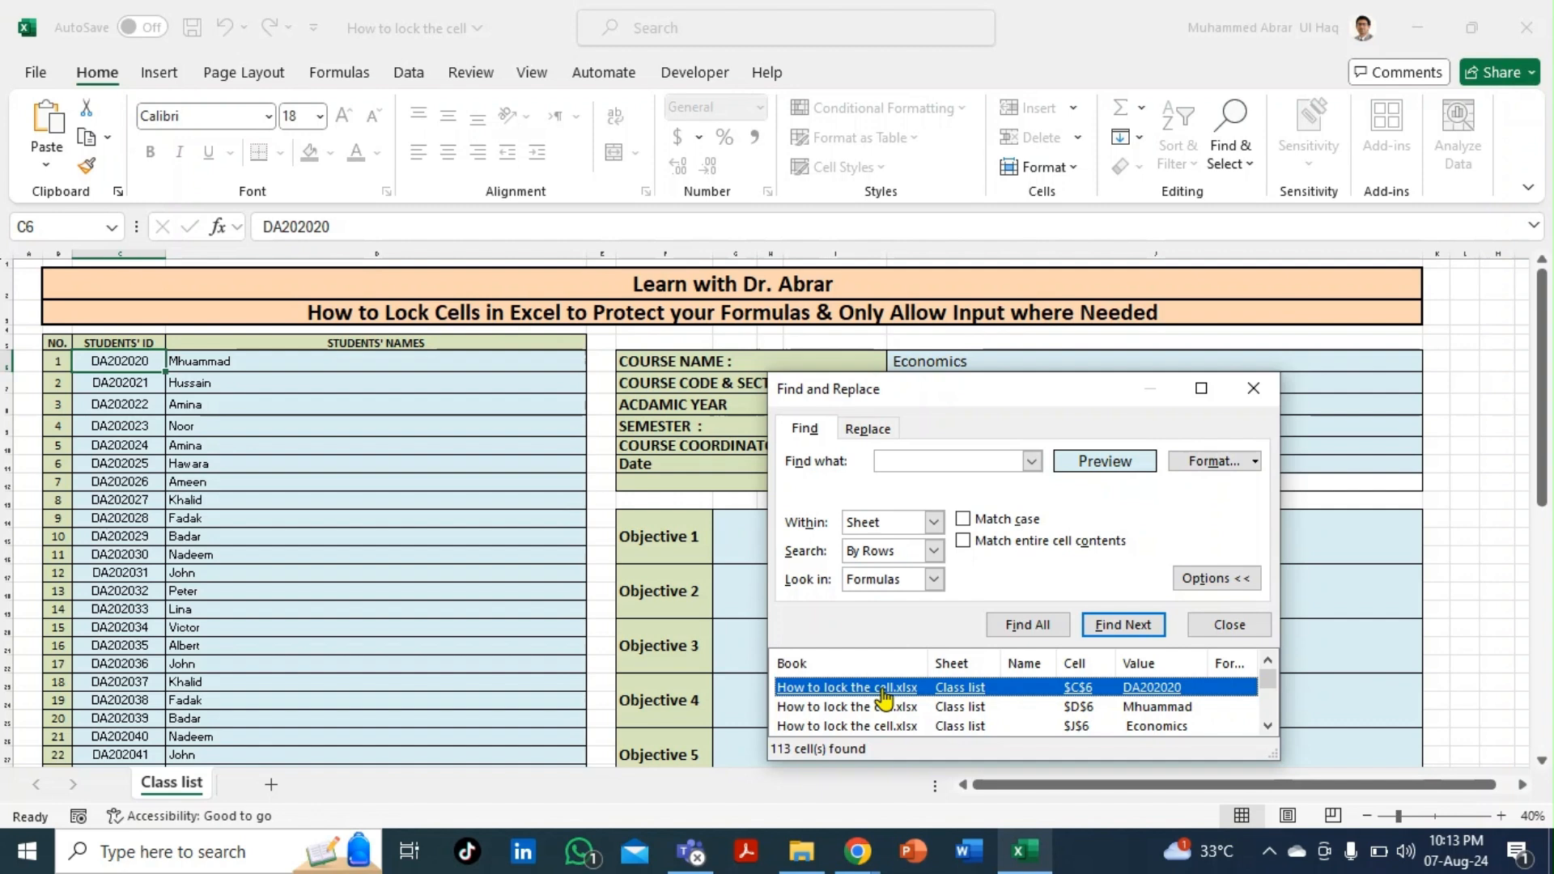
{"action": "key", "text": "ctrl+a"}
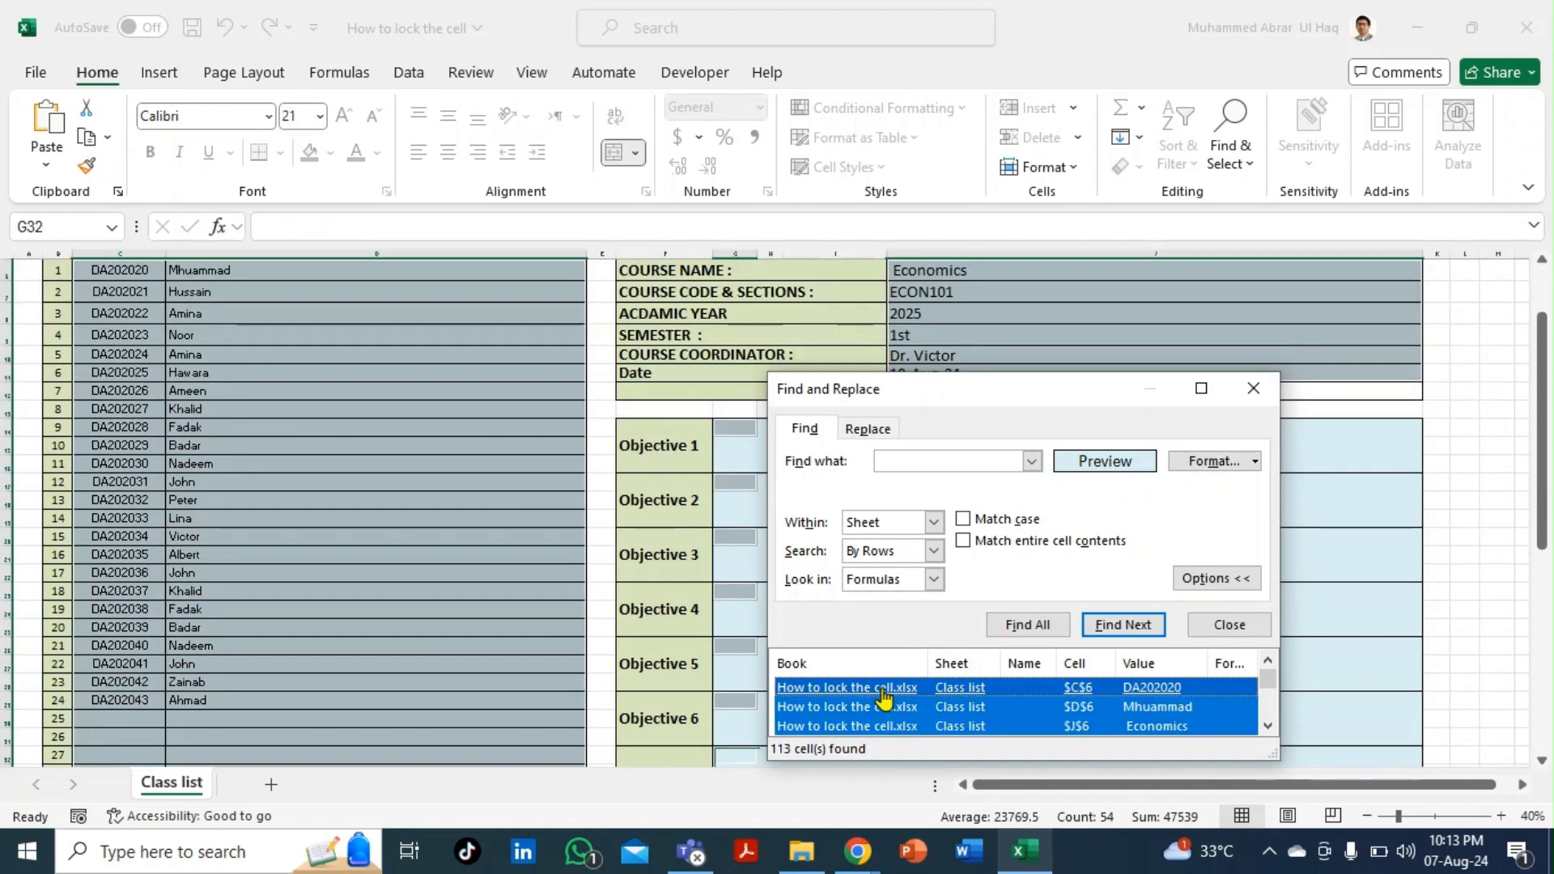
{"action": "left_click", "coordinate": [1229, 625]}
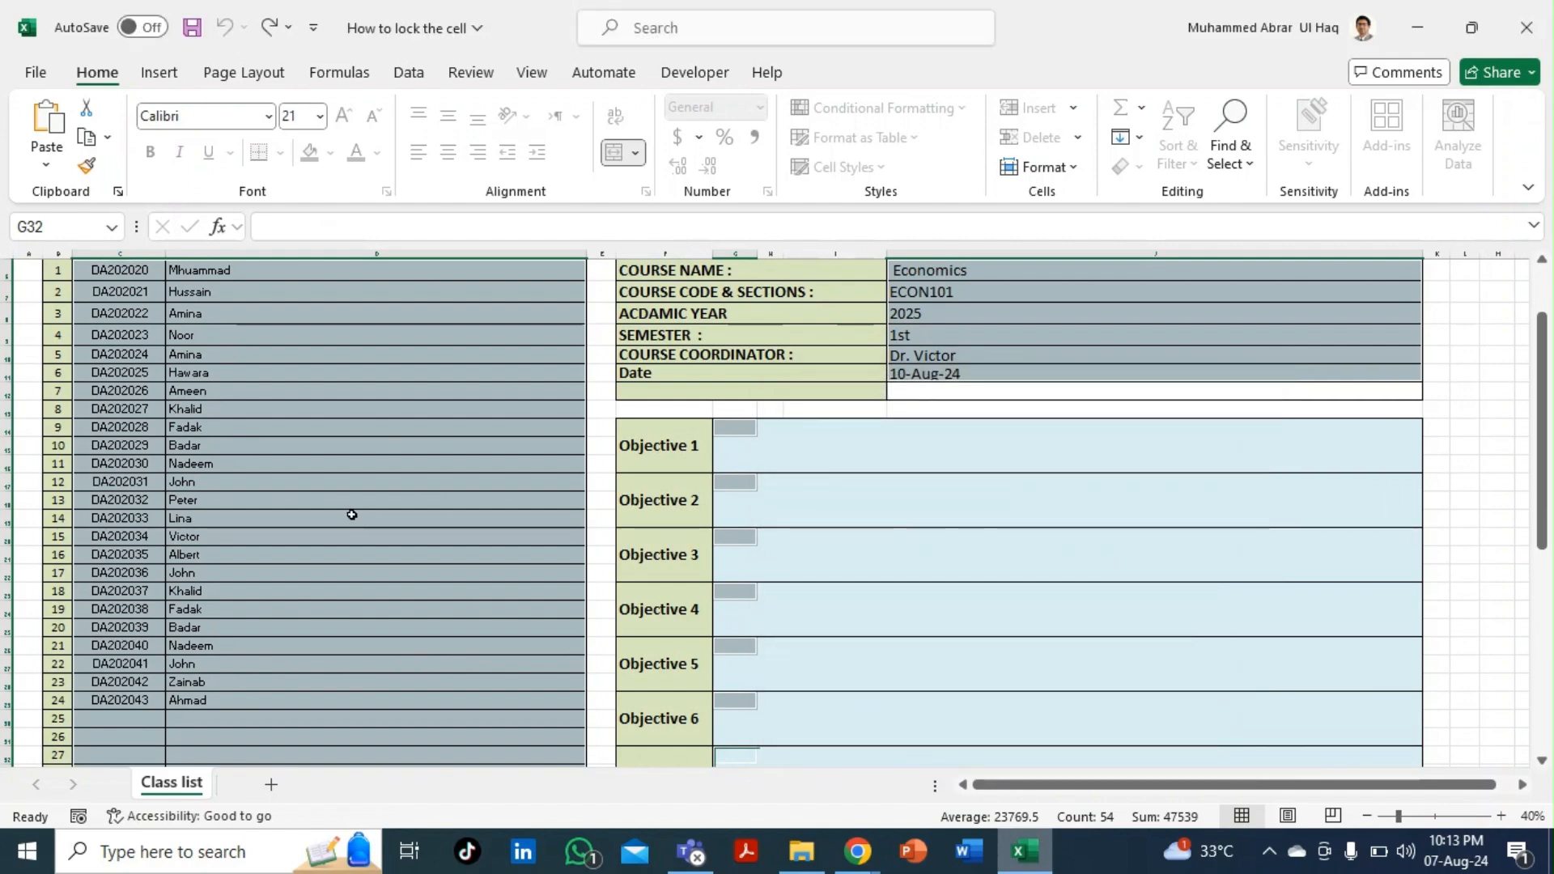
{"action": "scroll", "coordinate": [354, 511], "scroll_direction": "up", "scroll_amount": 2}
{"action": "scroll", "coordinate": [354, 512], "scroll_direction": "down", "scroll_amount": 4}
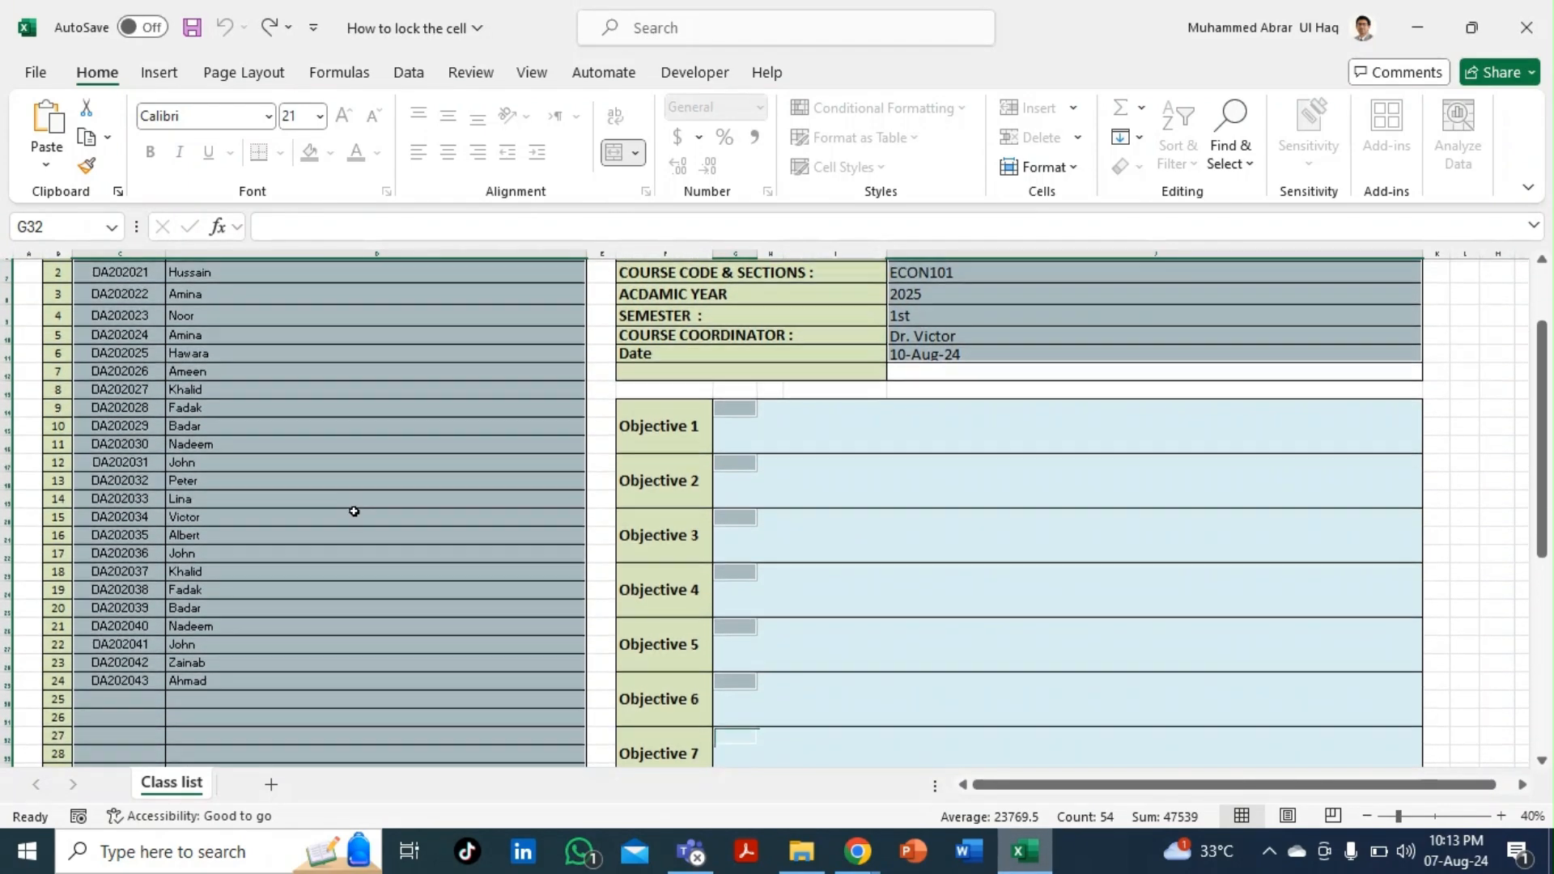
{"action": "scroll", "coordinate": [354, 512], "scroll_direction": "down", "scroll_amount": 2}
{"action": "scroll", "coordinate": [354, 512], "scroll_direction": "up", "scroll_amount": 5}
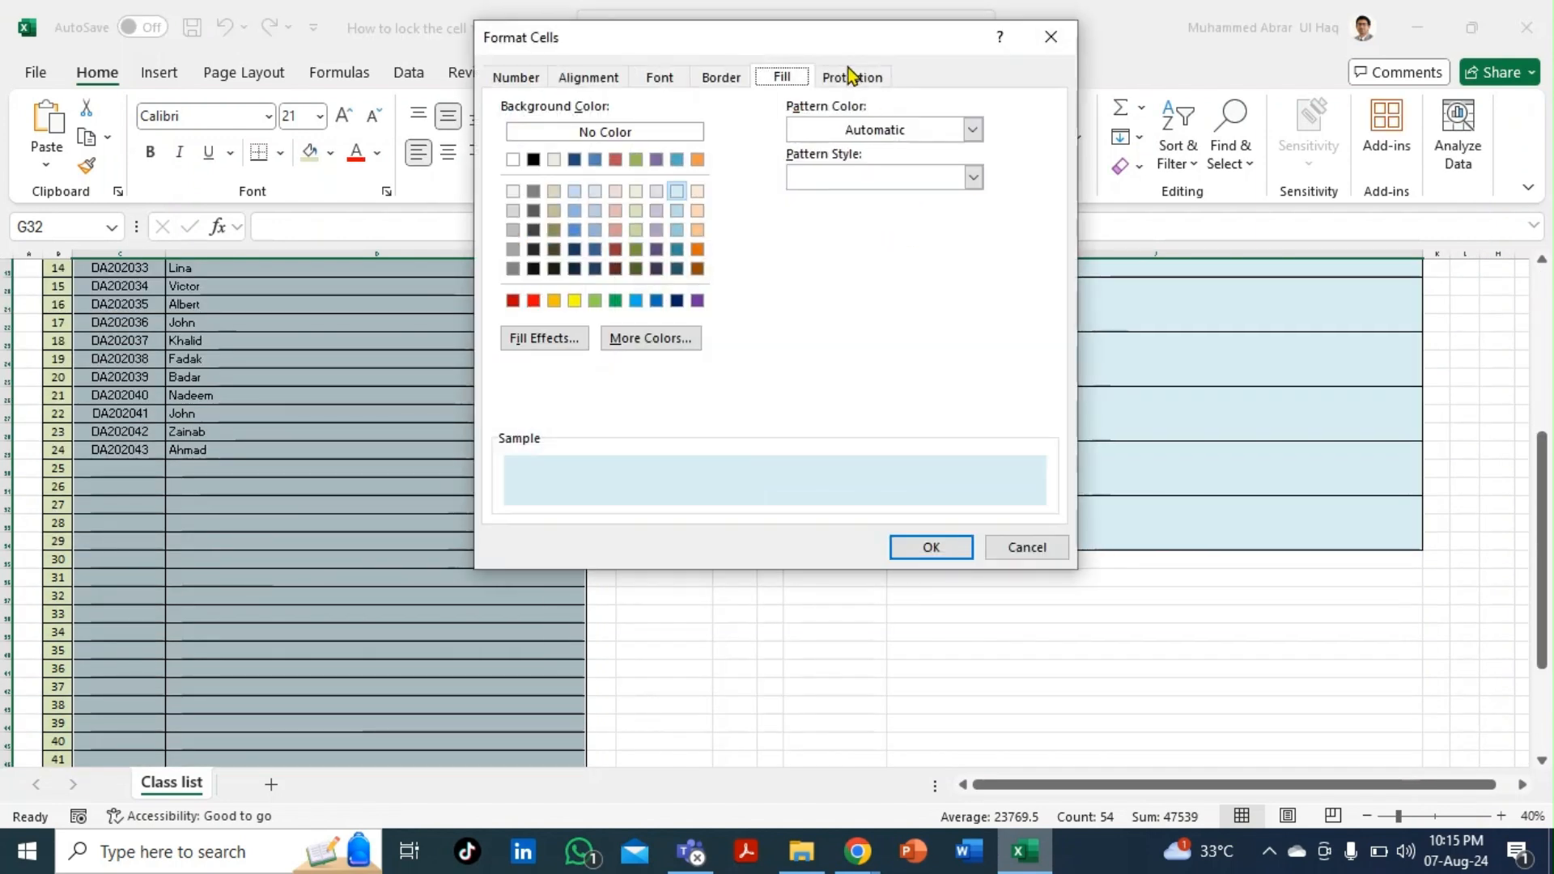
- Tick Locked for the found cells and dismiss the 'can't do that to a merged cell' refusal
{"action": "left_click", "coordinate": [852, 78]}
{"action": "left_click", "coordinate": [499, 108]}
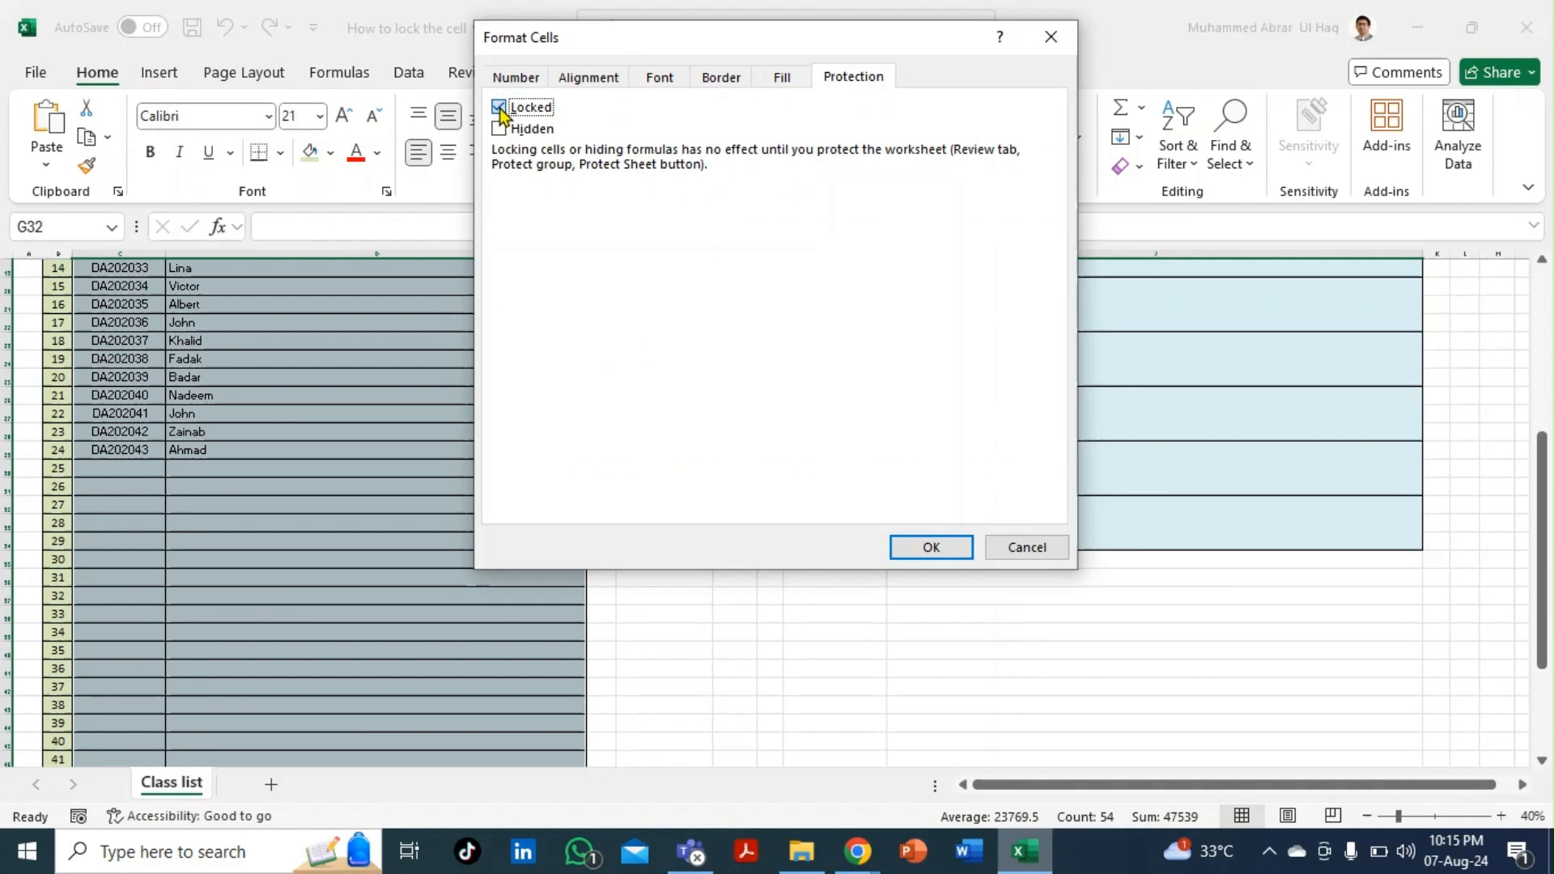
{"action": "left_click", "coordinate": [927, 547]}
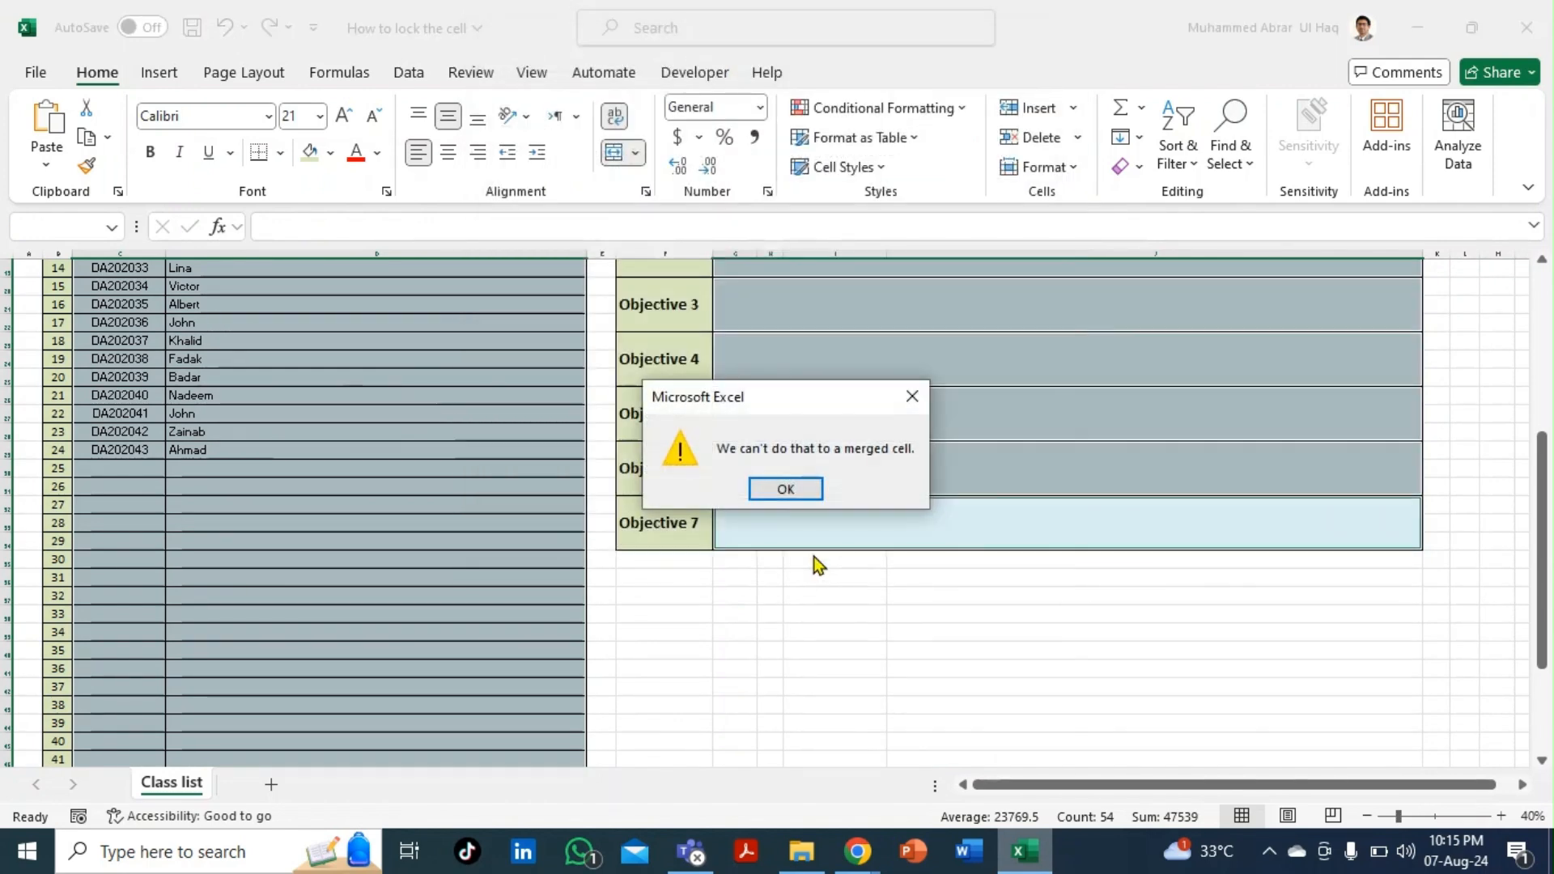
{"action": "left_click", "coordinate": [786, 488]}
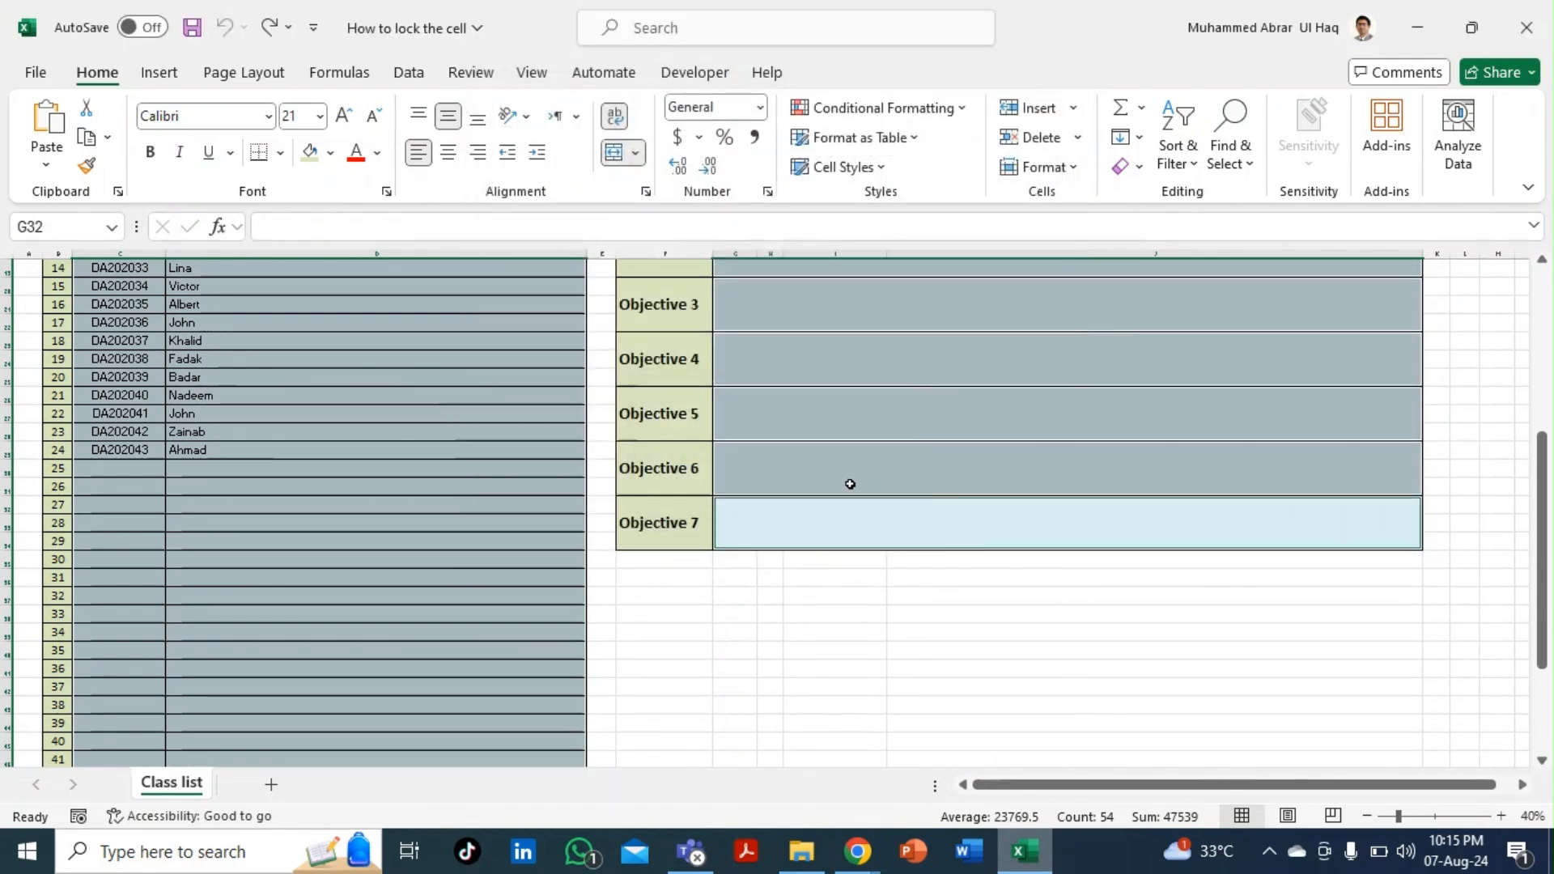
{"action": "left_click", "coordinate": [846, 473]}
{"action": "scroll", "coordinate": [839, 455], "scroll_direction": "up", "scroll_amount": 5}
- Select Objective 1 through Objective 7 and untick Locked in Format Cells > Protection
{"action": "left_click", "coordinate": [837, 391]}
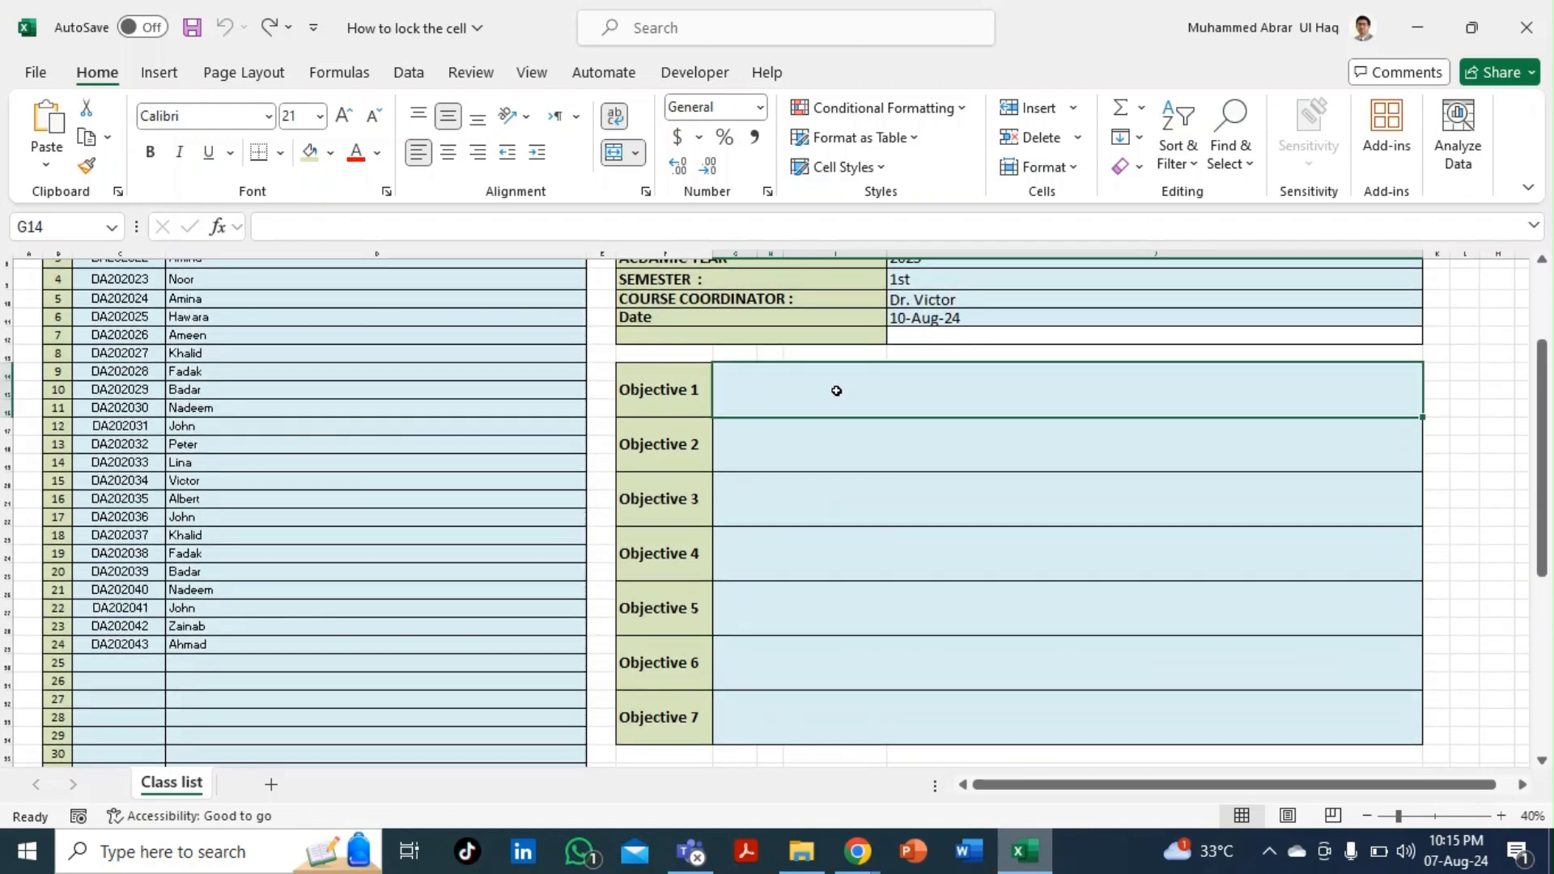
{"action": "key", "text": "ctrl+shift+Down"}
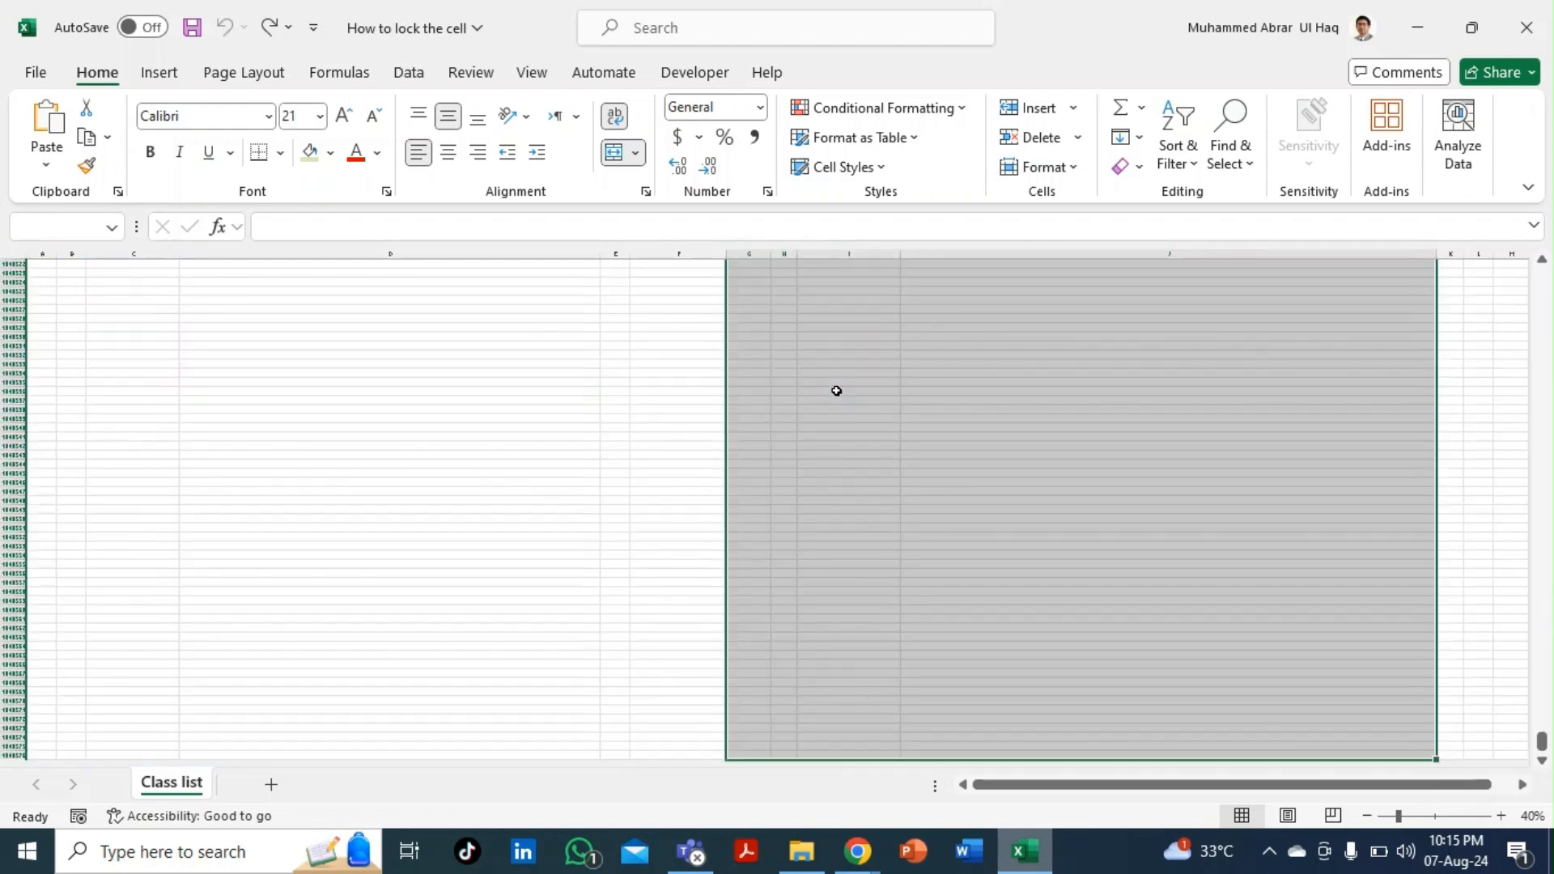
{"action": "key", "text": "ctrl+shift+Up"}
{"action": "left_click", "coordinate": [881, 278]}
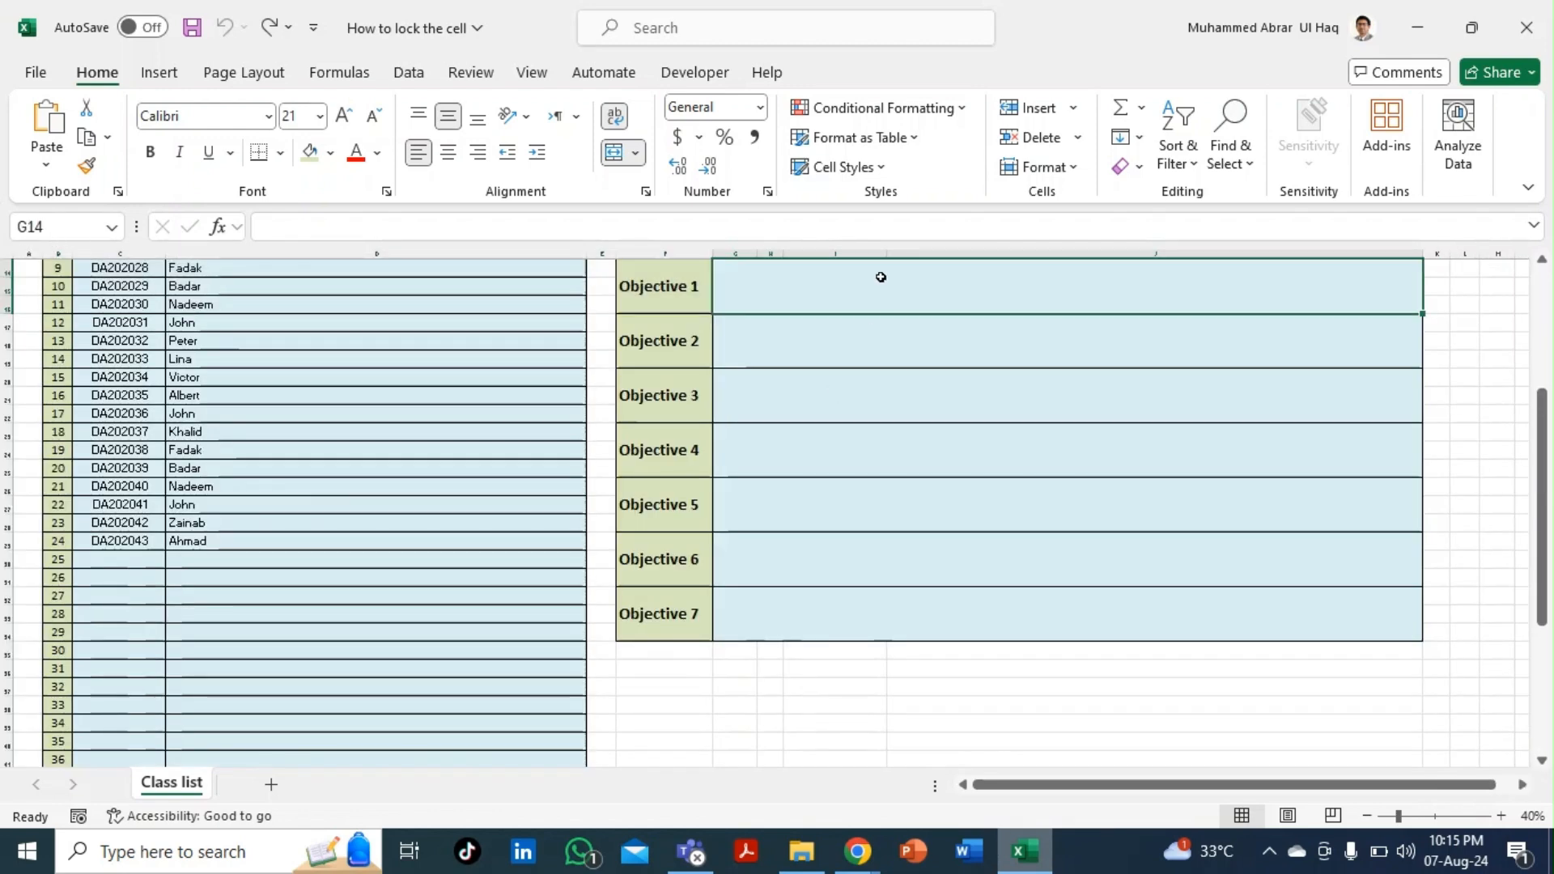
{"action": "key", "text": "shift+Down"}
{"action": "key", "text": "shift+Down"}
{"action": "key", "text": "shift+Down"}
{"action": "key", "text": "shift+Down"}
{"action": "key", "text": "shift+Down"}
{"action": "key", "text": "shift+Down"}
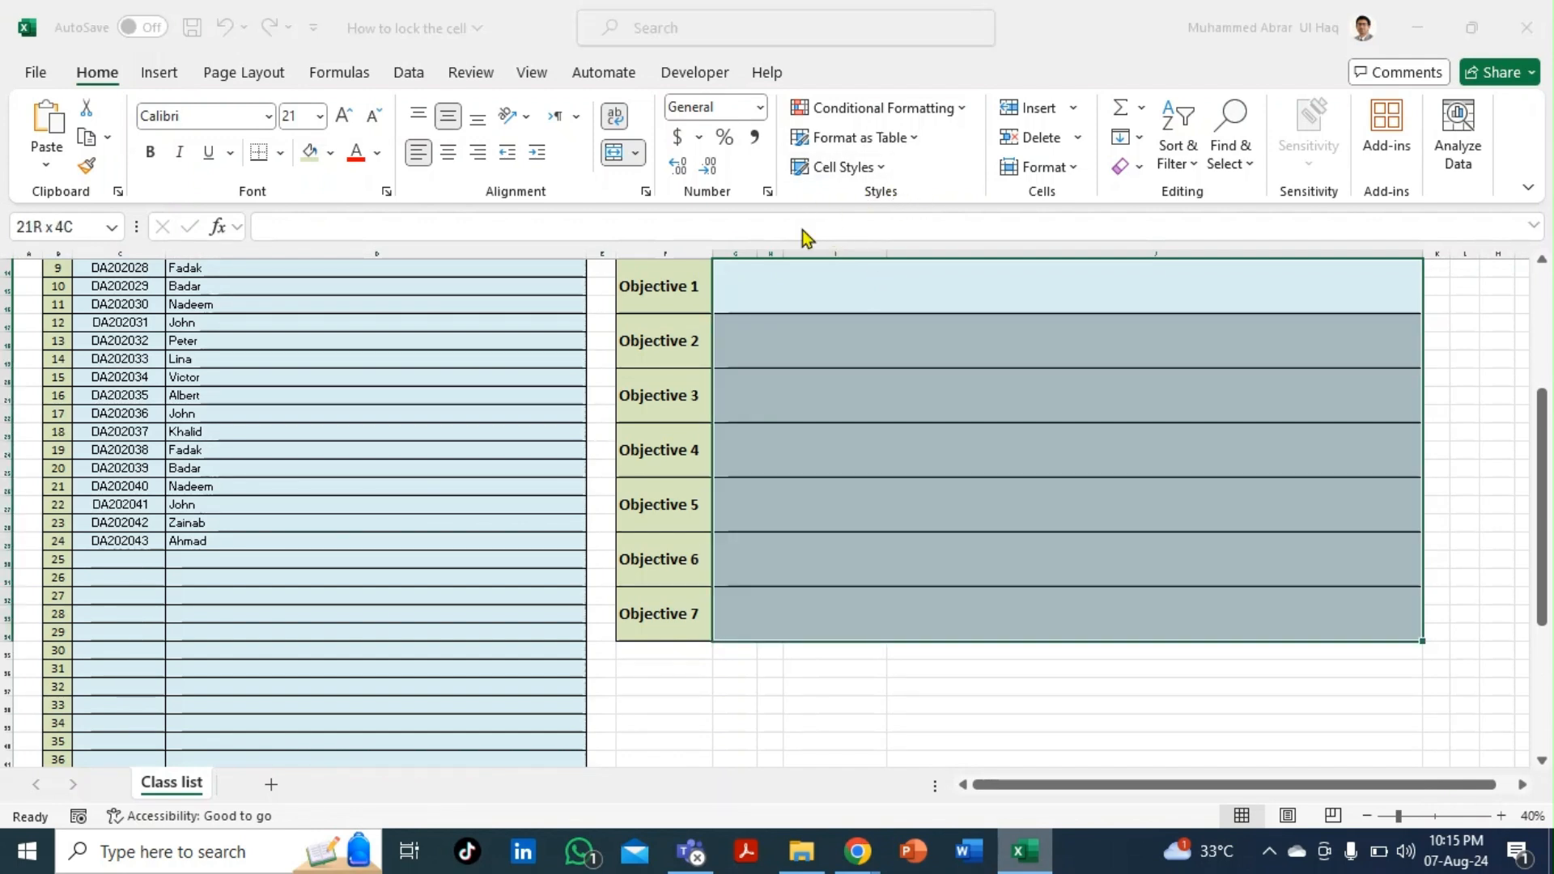
{"action": "key", "text": "ctrl+1"}
{"action": "left_click", "coordinate": [499, 107]}
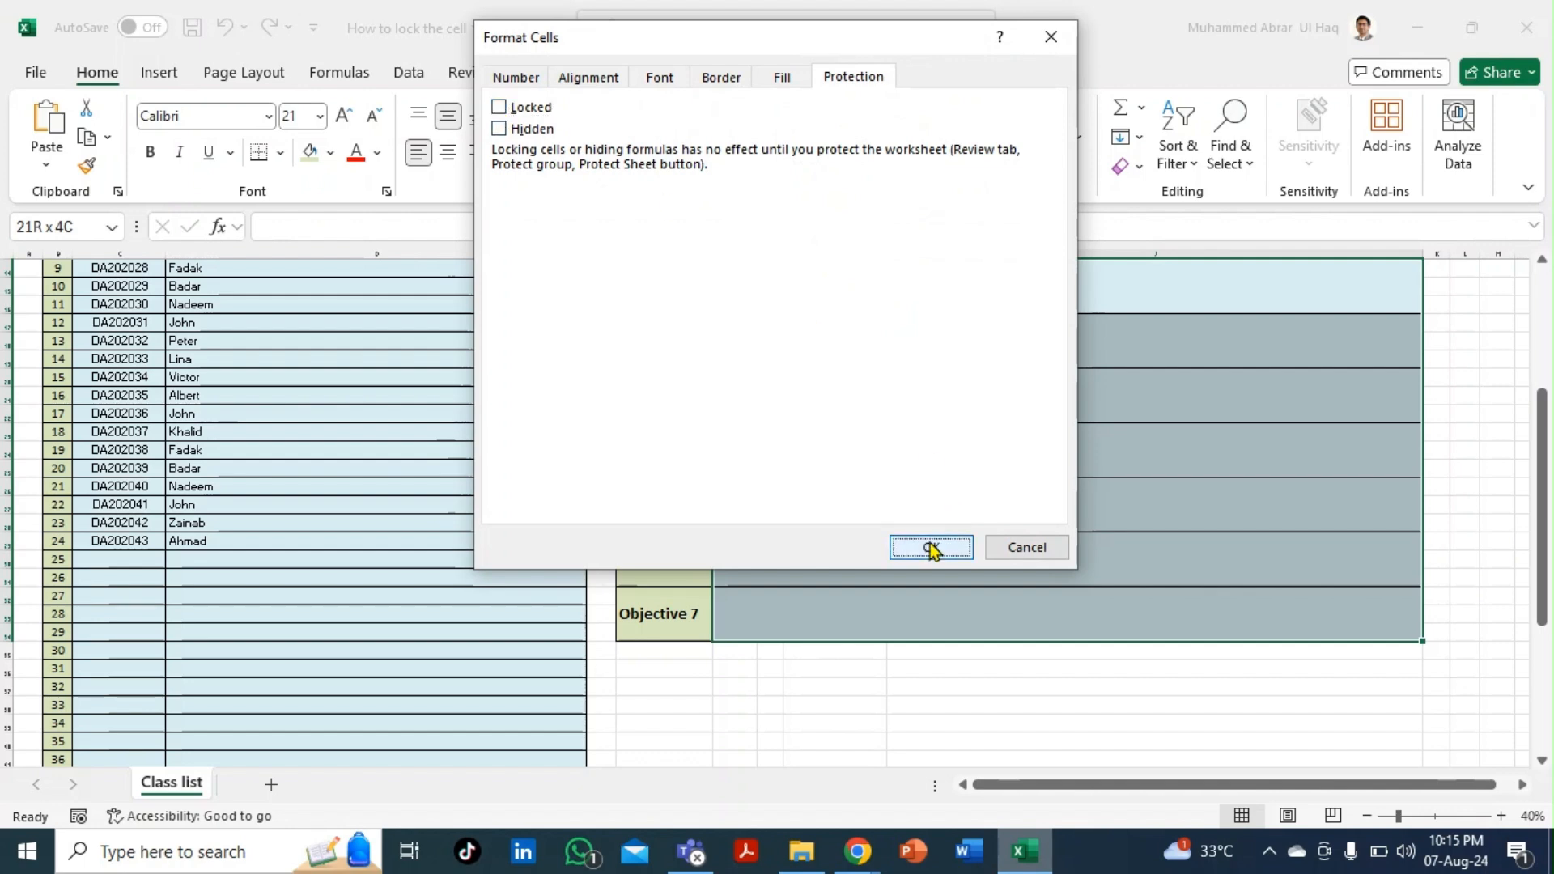
{"action": "left_click", "coordinate": [931, 545]}
{"action": "left_click", "coordinate": [794, 496]}
{"action": "scroll", "coordinate": [796, 496], "scroll_direction": "up", "scroll_amount": 4}
{"action": "scroll", "coordinate": [795, 496], "scroll_direction": "up", "scroll_amount": 2}
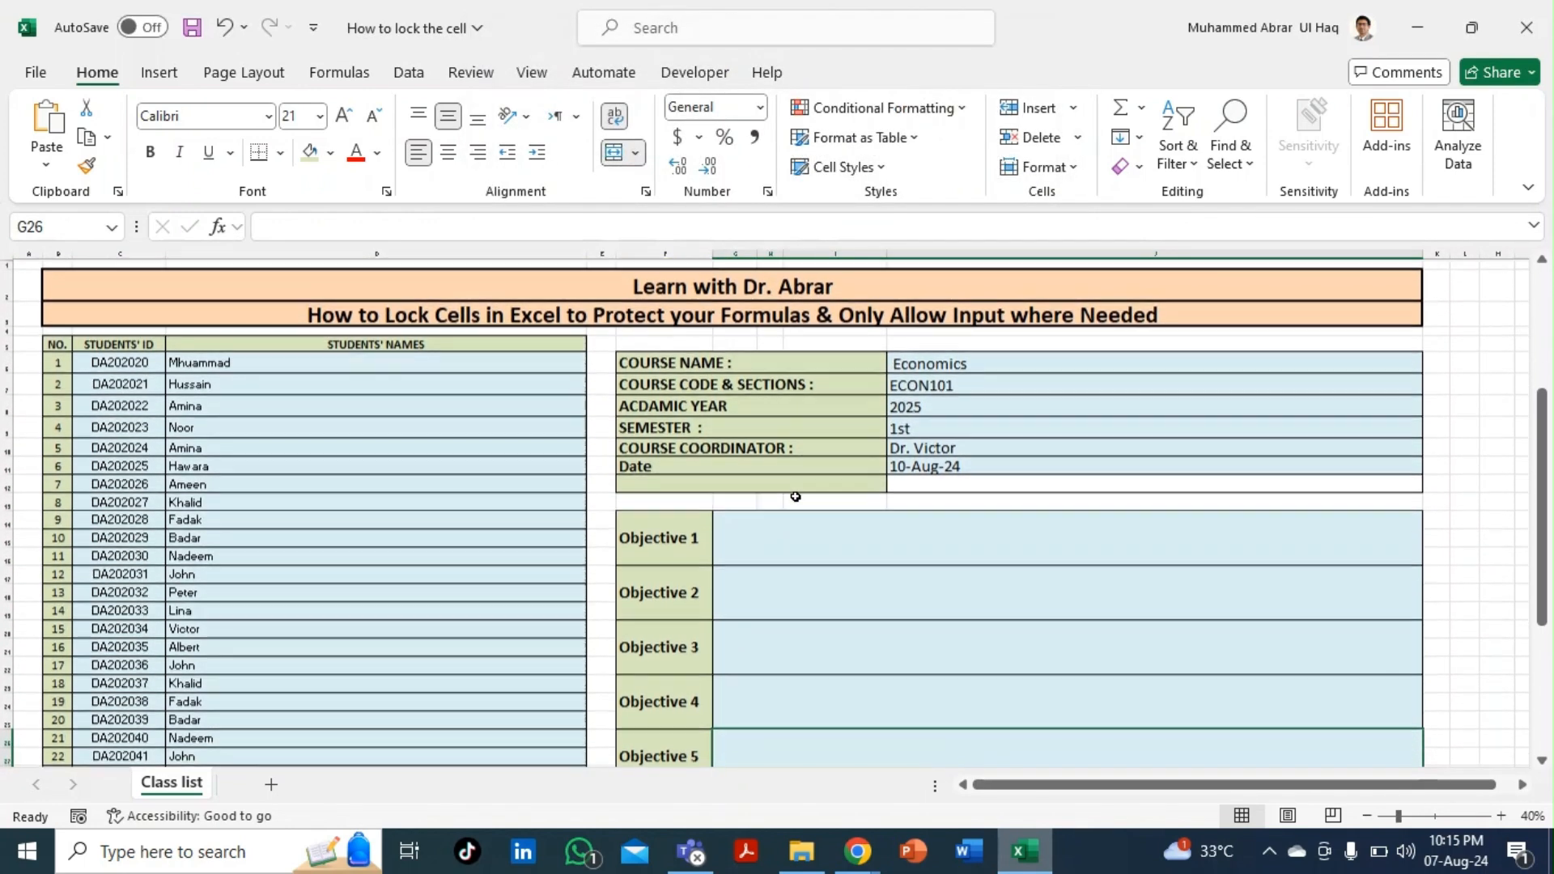
- Protect the Class list sheet via Home > Format > Protect Sheet with a confirmed password
{"action": "left_click", "coordinate": [1052, 168]}
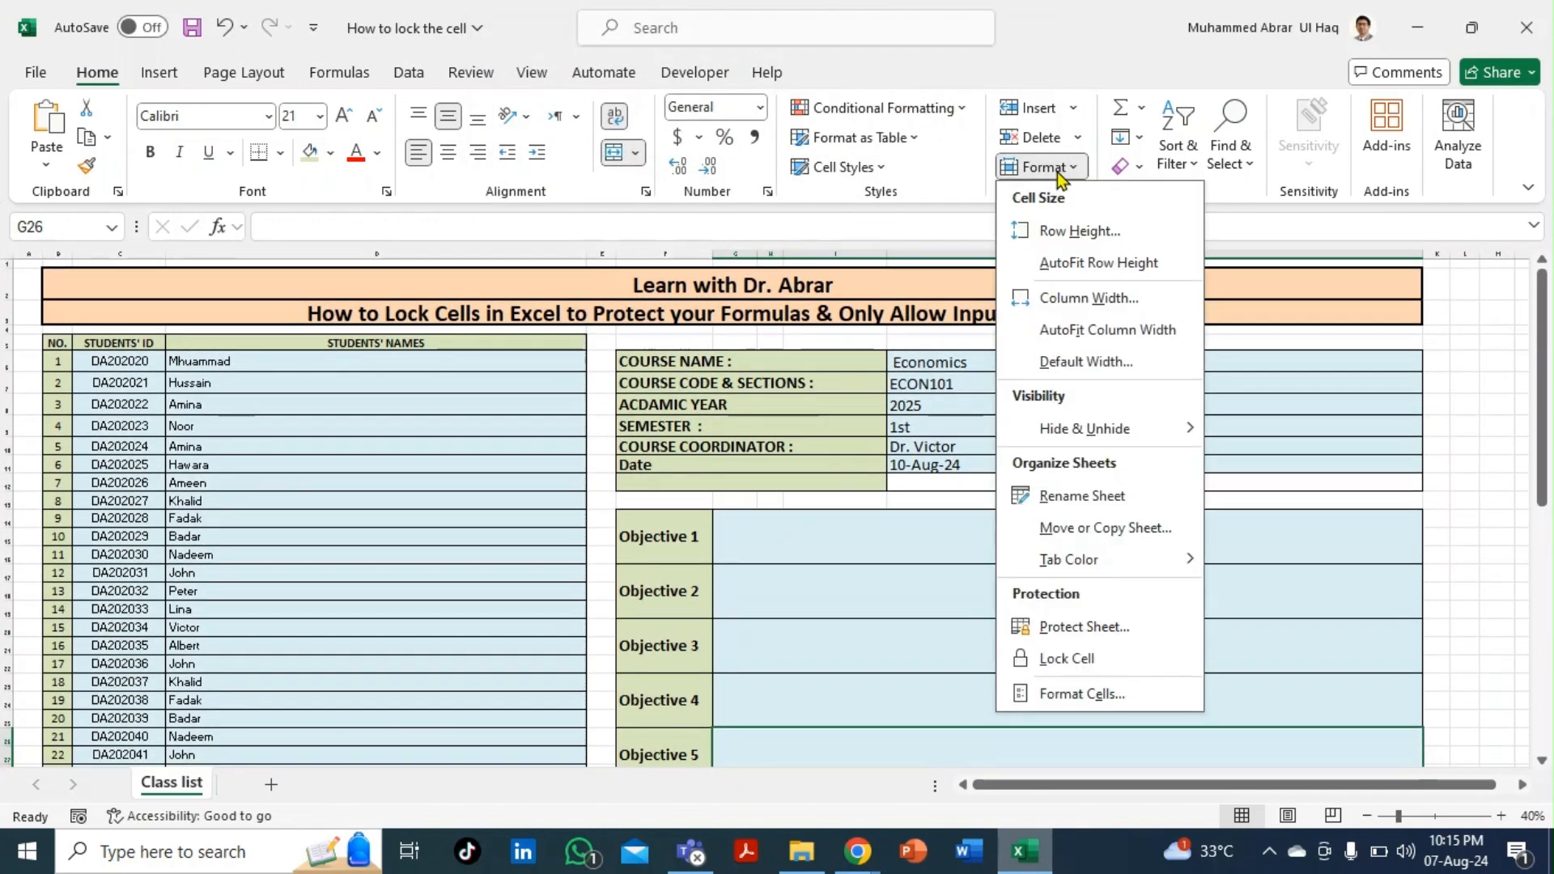
{"action": "left_click", "coordinate": [1084, 627]}
{"action": "key", "text": "Return"}
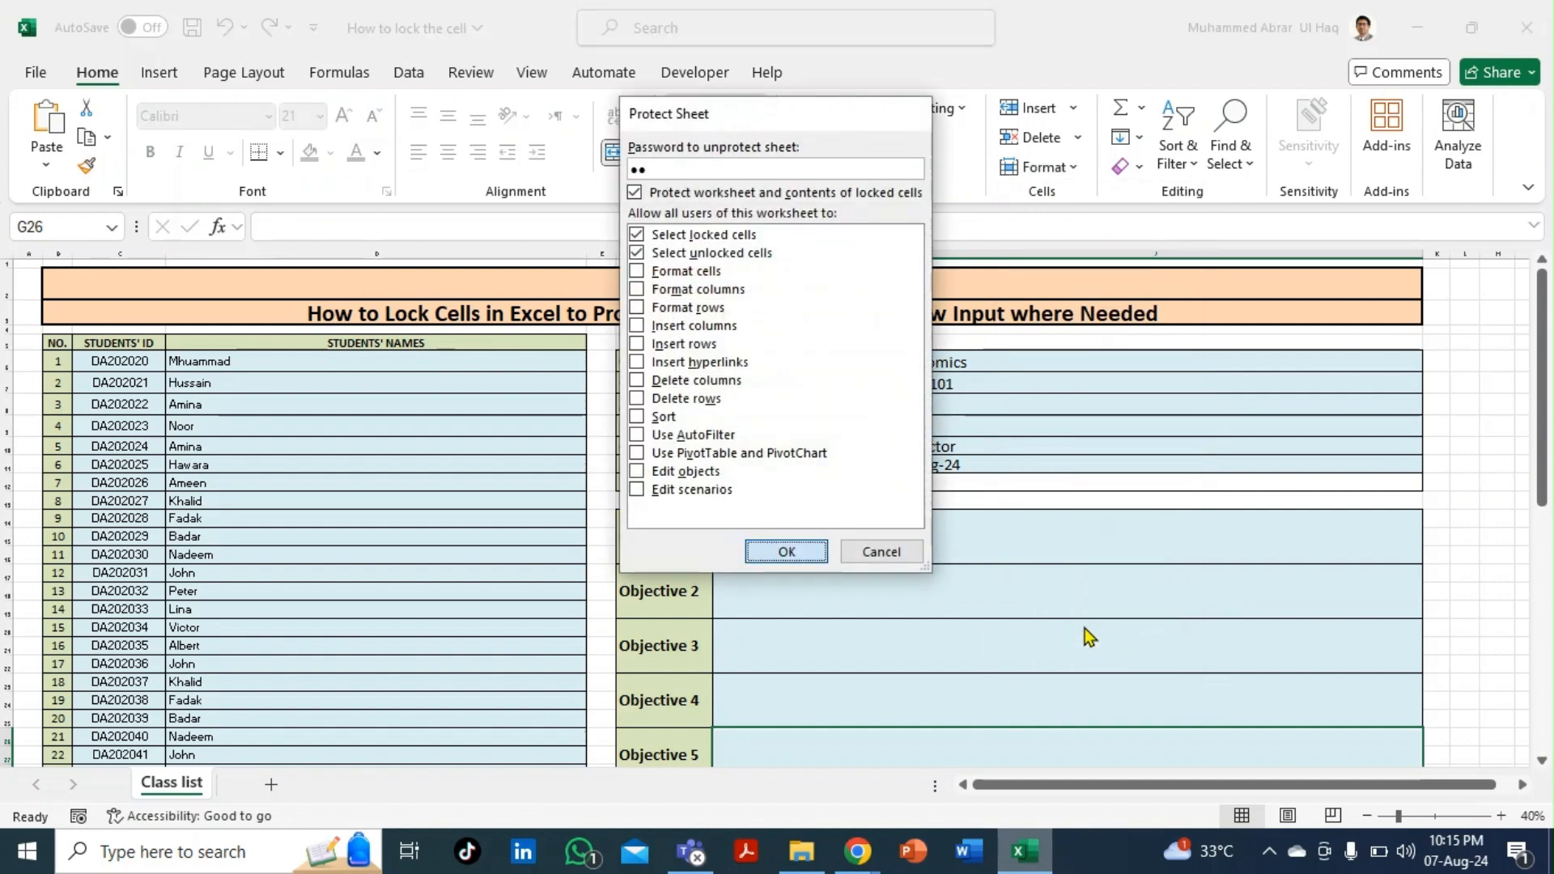
{"action": "type", "text": "1"}
{"action": "key", "text": "Return"}
- Test the protection by trying to delete the locked NO. header cell
{"action": "left_click", "coordinate": [772, 571]}
{"action": "left_click", "coordinate": [552, 520]}
{"action": "scroll", "coordinate": [552, 520], "scroll_direction": "down", "scroll_amount": 4}
{"action": "scroll", "coordinate": [551, 521], "scroll_direction": "up", "scroll_amount": 4}
{"action": "left_click", "coordinate": [61, 345]}
{"action": "key", "text": "Delete"}
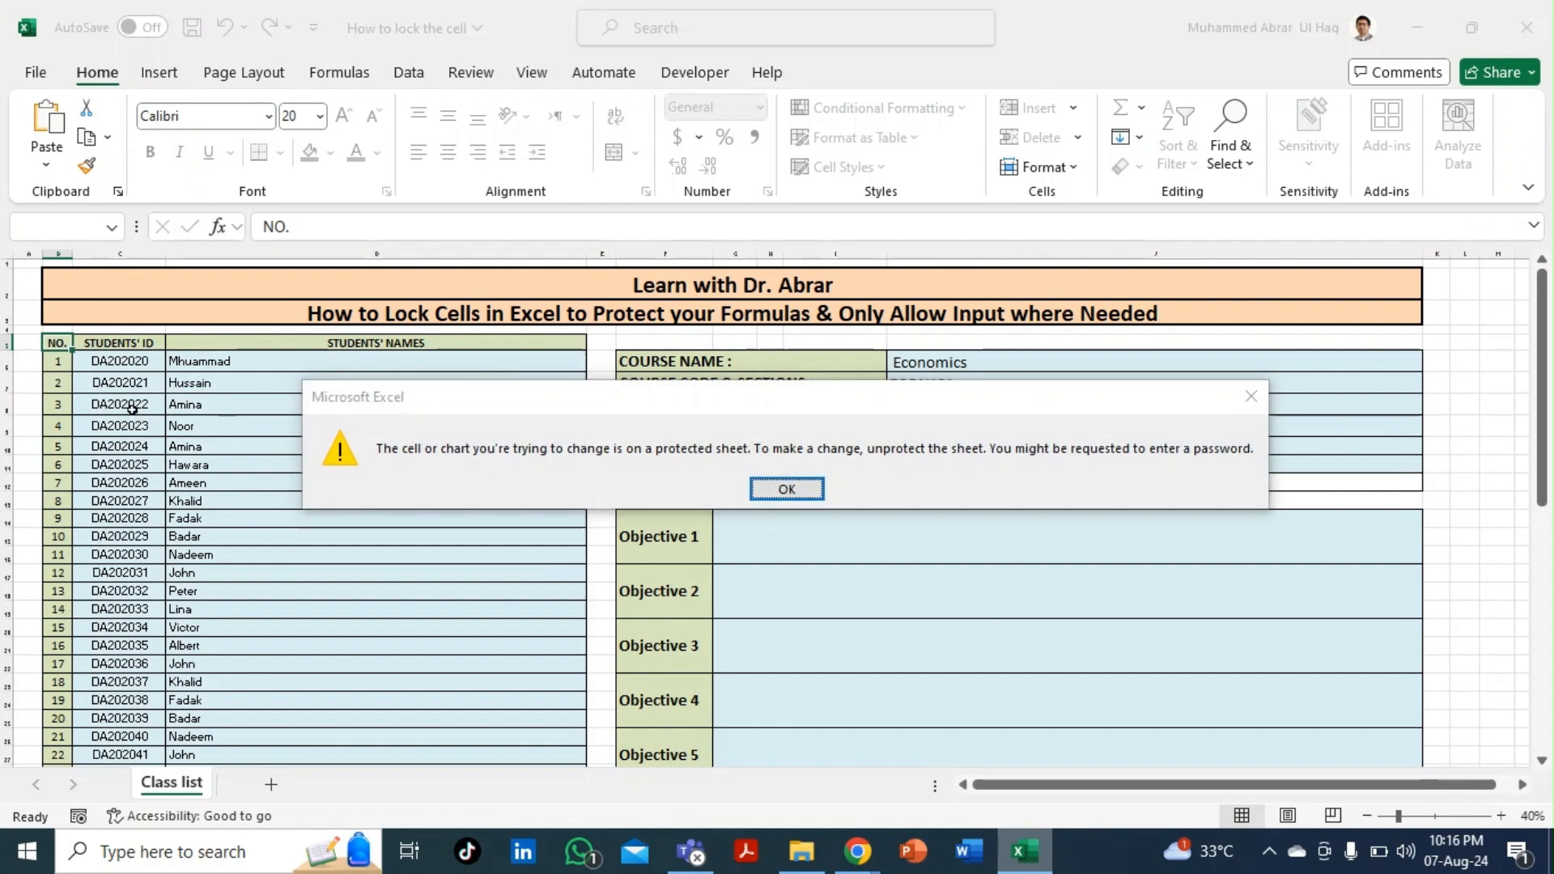
- Dismiss the protection warning, then clear a student ID cell and undo to restore it
{"action": "key", "text": "Return"}
{"action": "scroll", "coordinate": [129, 404], "scroll_direction": "down", "scroll_amount": 1}
{"action": "left_click", "coordinate": [115, 397]}
{"action": "key", "text": "Delete"}
{"action": "key", "text": "Return"}
{"action": "key", "text": "ctrl+z"}
{"action": "key", "text": "Return"}
- Append the test characters 'fdkfdhflsadfhadslf d' to a student's name in the names list
{"action": "key", "text": "Down"}
{"action": "key", "text": "Right"}
{"action": "key", "text": "Down"}
{"action": "key", "text": "Down"}
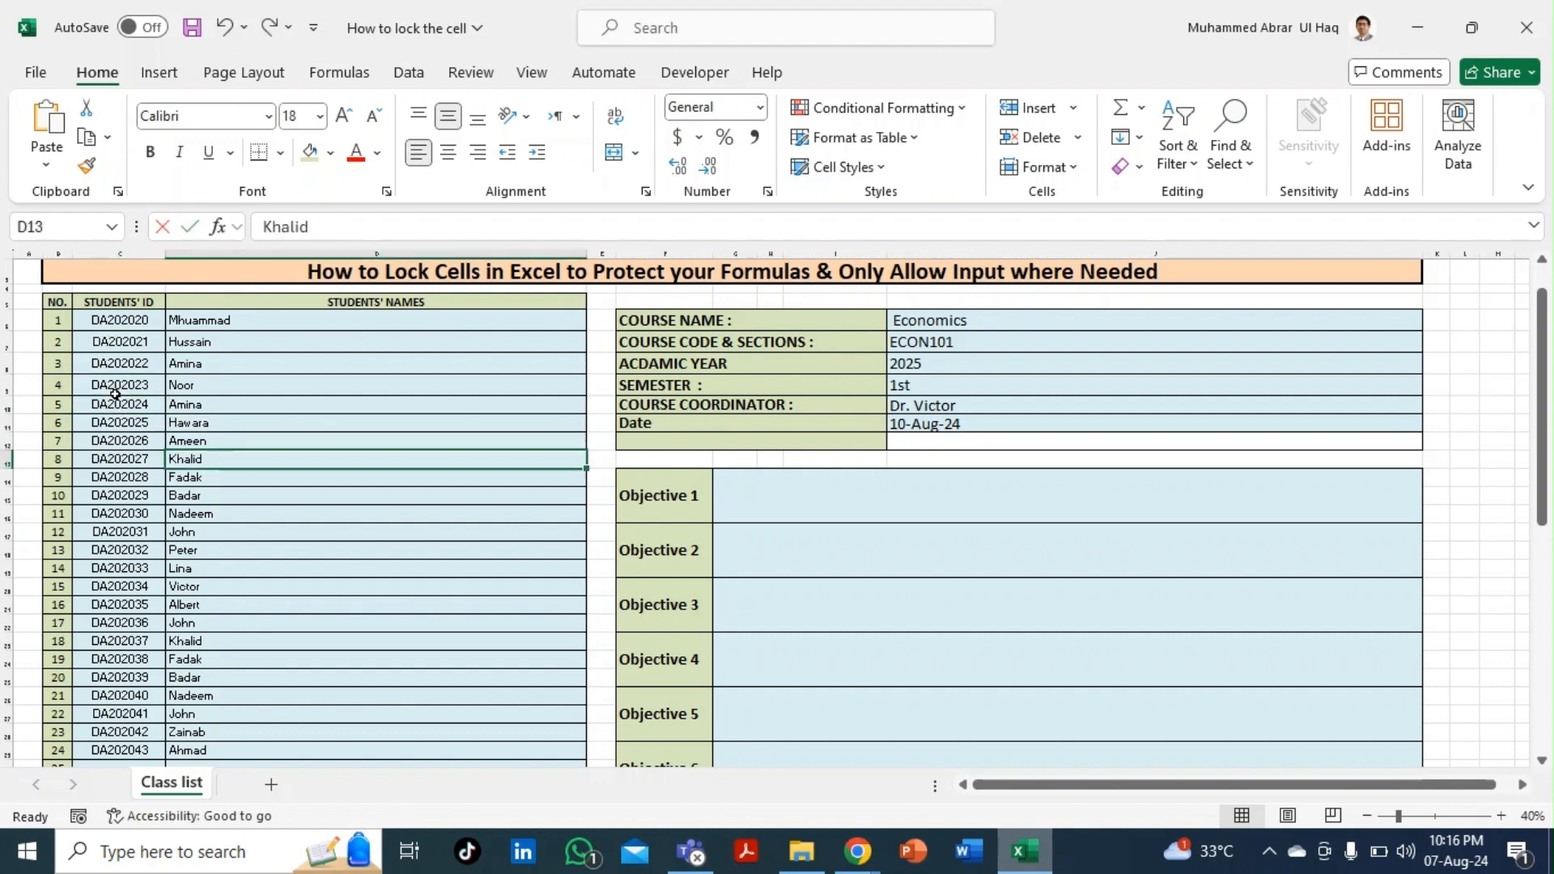
{"action": "key", "text": "F2"}
{"action": "type", "text": "fdkfdhflsadfhadslf d"}
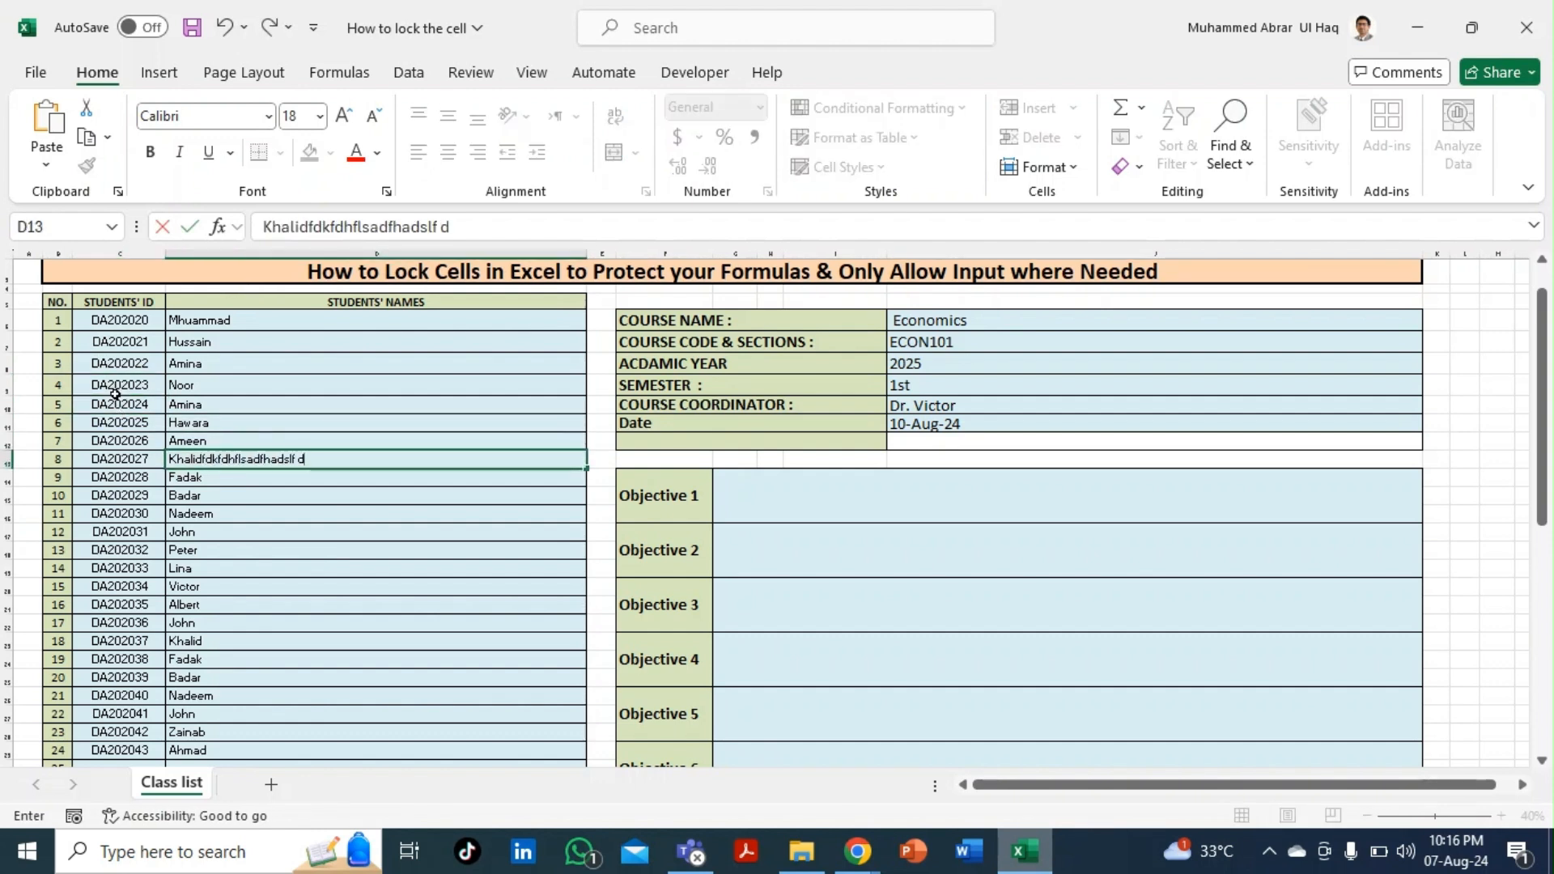
- Enter the test text 'DKFdaskfakdf dsfkdf' in the Objective 1 cell
{"action": "left_click", "coordinate": [931, 522]}
{"action": "type", "text": "DKF"}
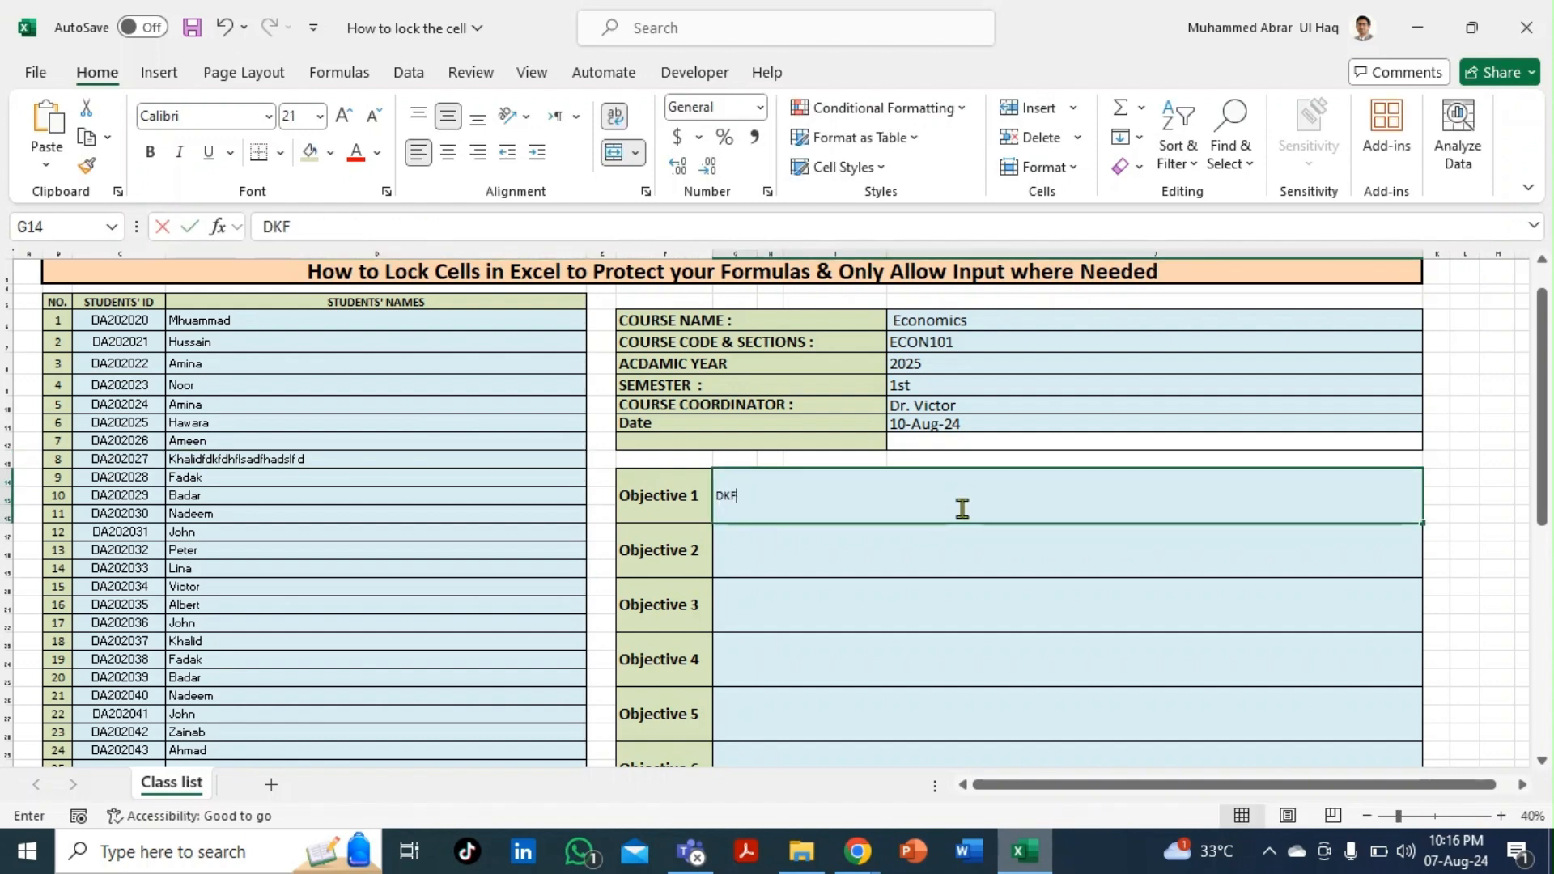
{"action": "type", "text": "daskfakdf dsfkdf"}
{"action": "key", "text": "Return"}
{"action": "scroll", "coordinate": [844, 589], "scroll_direction": "down", "scroll_amount": 1}
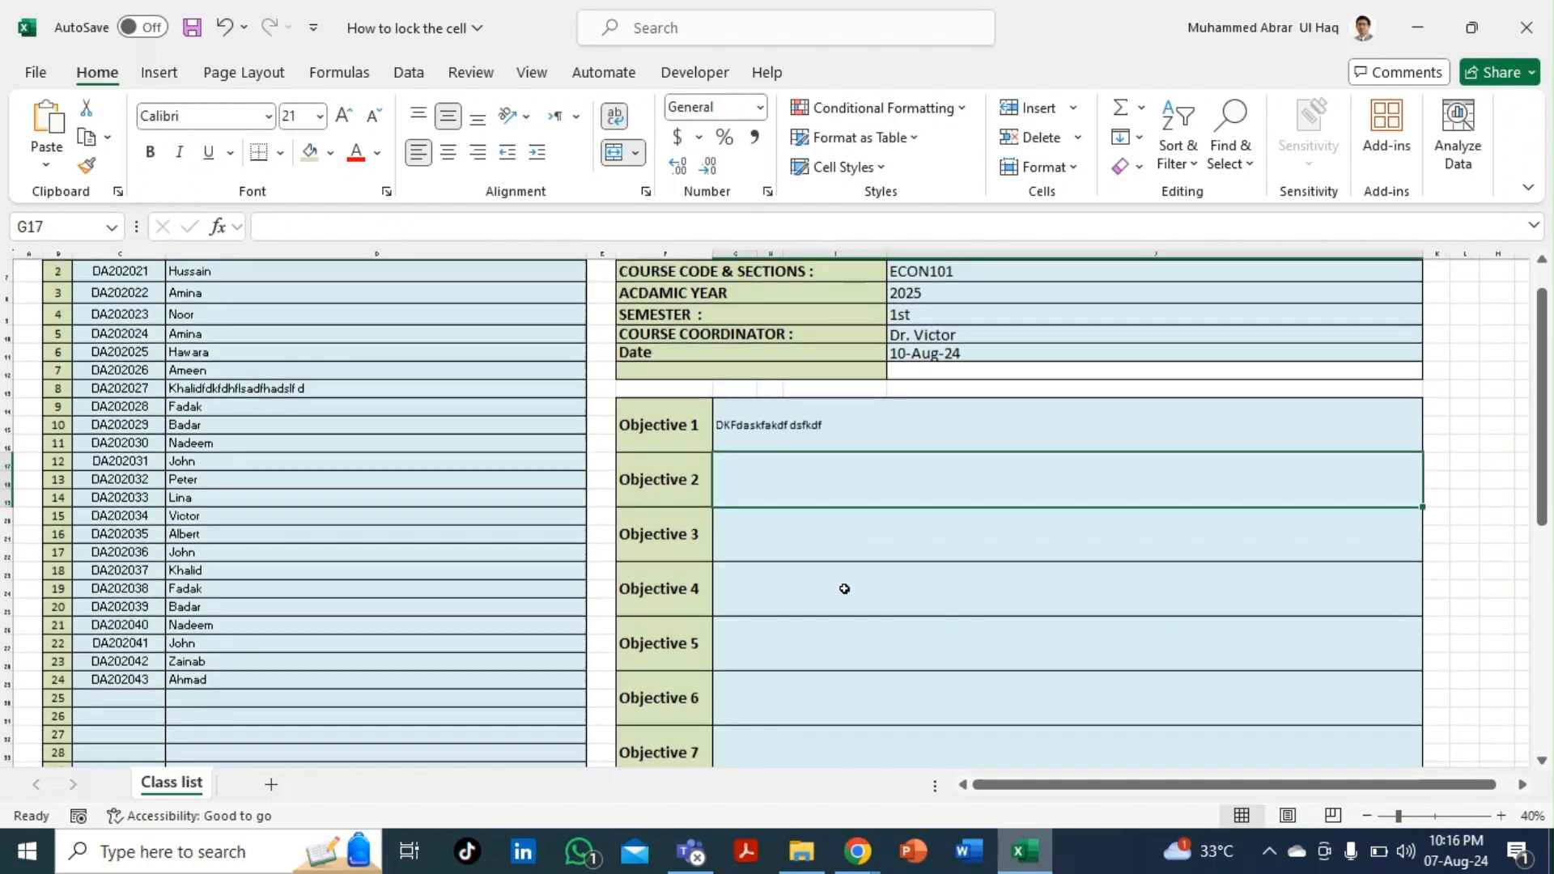
{"action": "scroll", "coordinate": [845, 588], "scroll_direction": "down", "scroll_amount": 2}
{"action": "scroll", "coordinate": [844, 588], "scroll_direction": "up", "scroll_amount": 4}
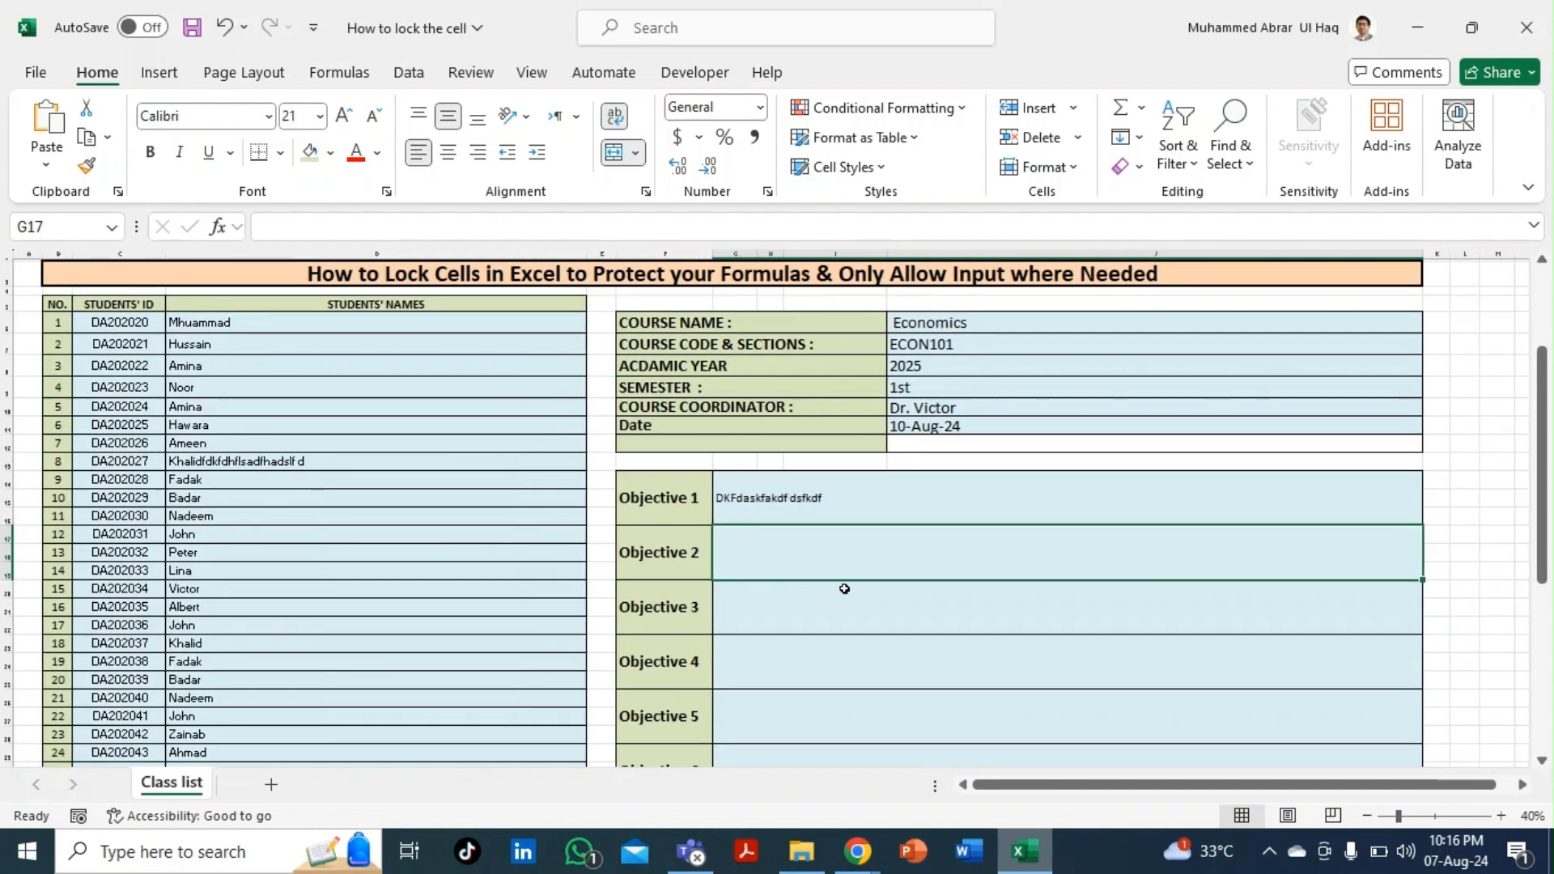